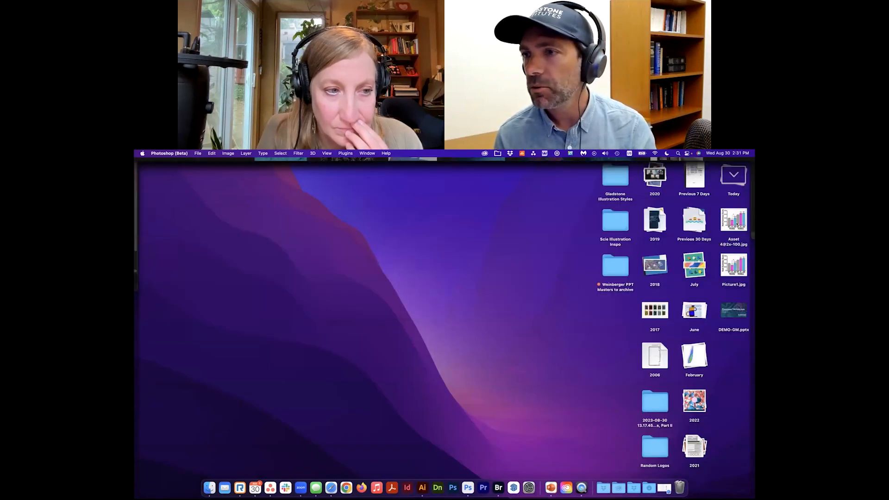
left_click(736, 223)
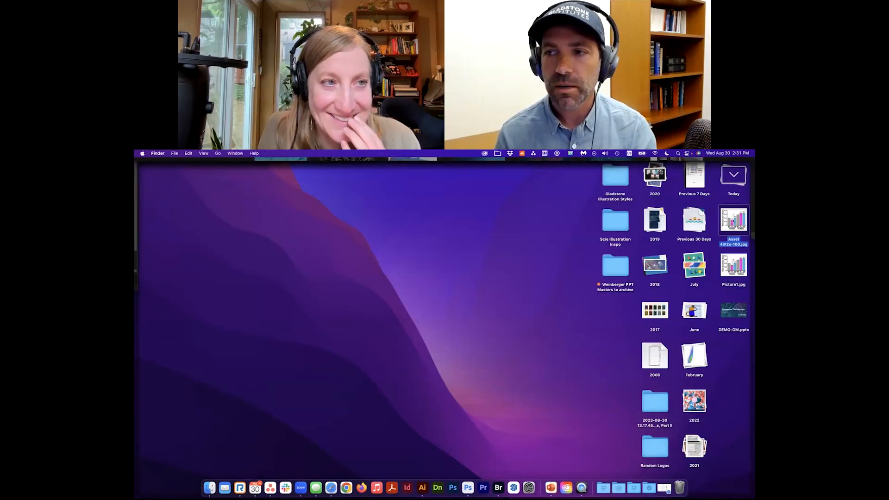
mouse_move(135, 497)
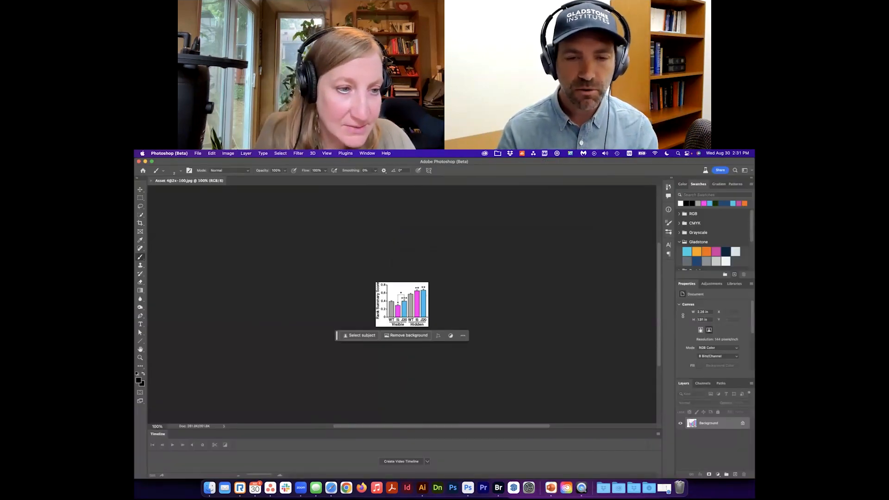
key("super+equal")
key("super+equal")
key("super+equal")
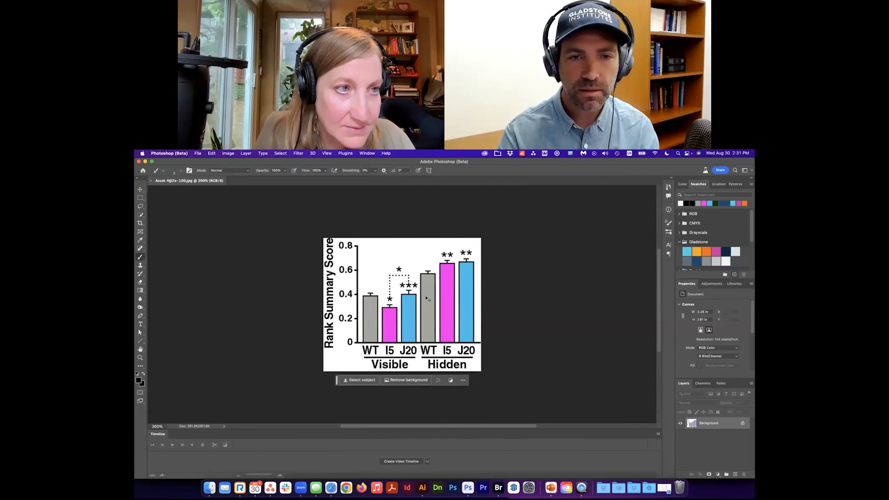
key("super+minus")
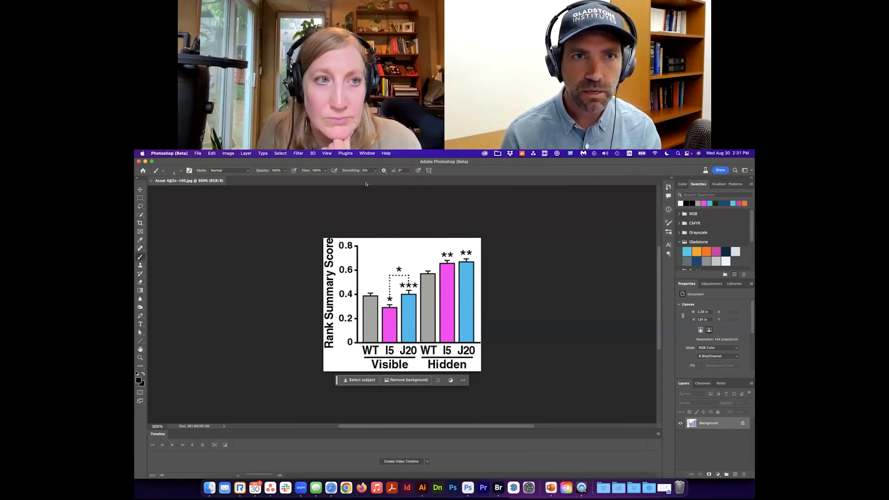
- Change the canvas size to 13.33 inches wide by 7.5 inches high
left_click(228, 154)
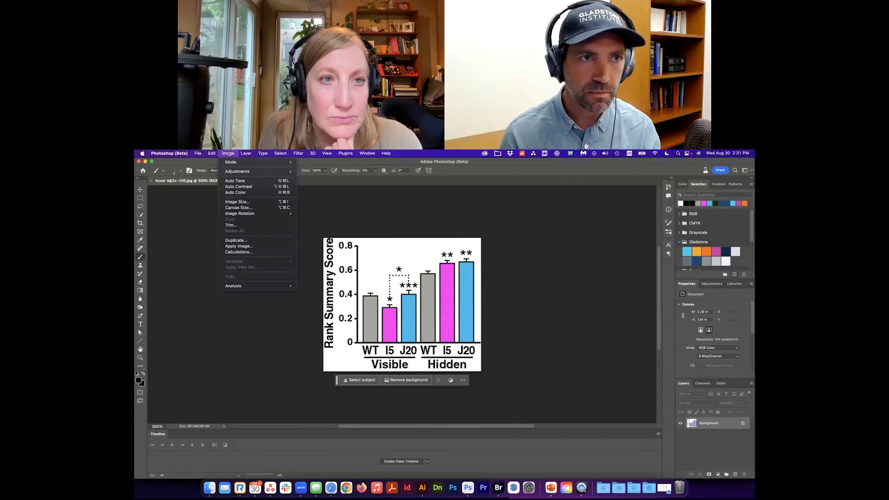
left_click(236, 208)
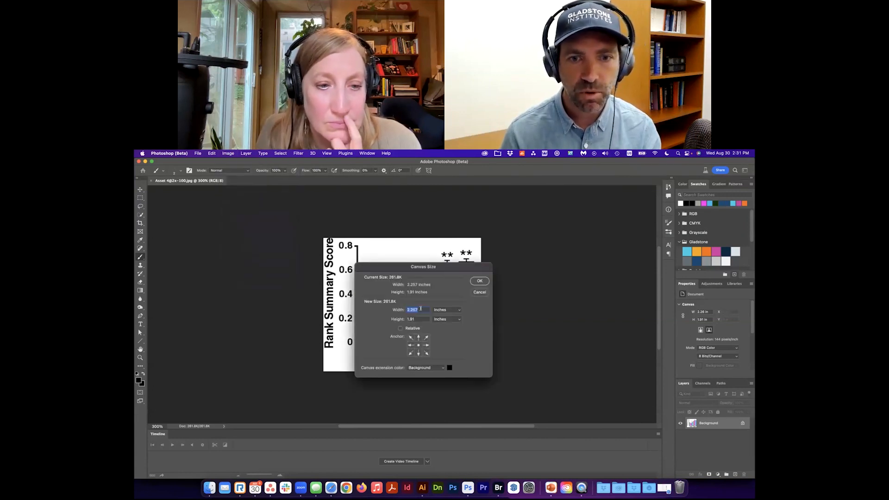
type("13.33")
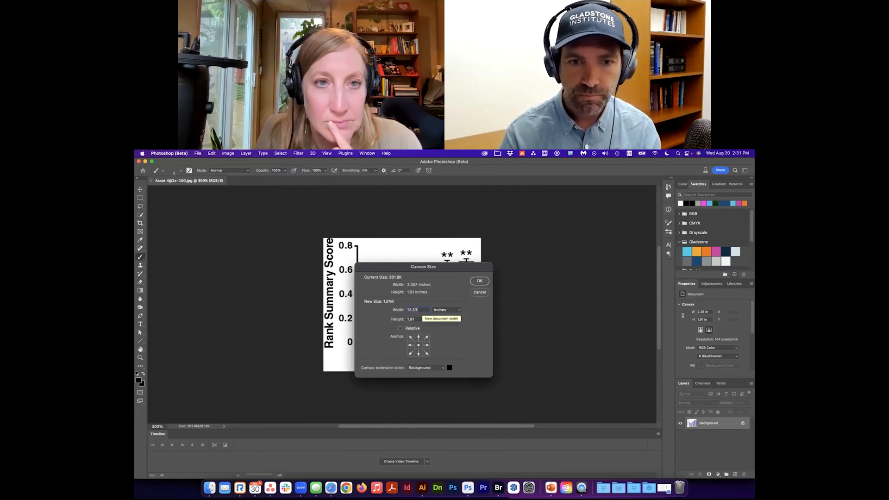
left_click(415, 319)
type("7.5")
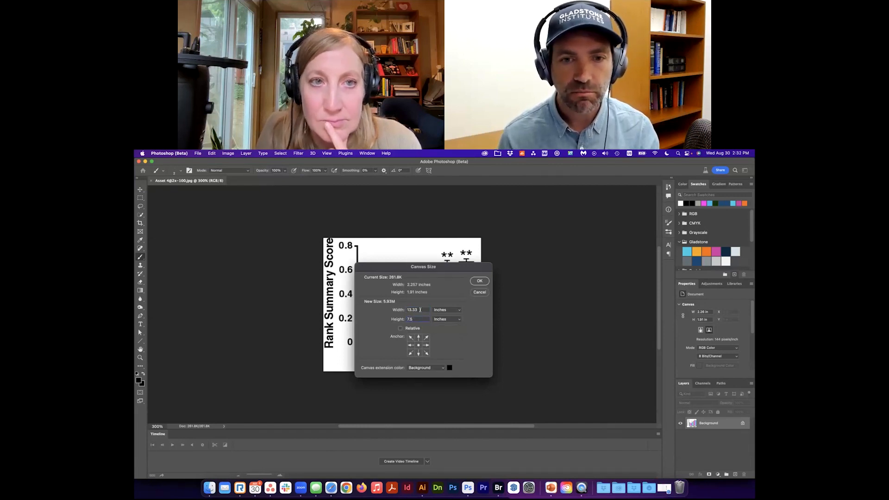
left_click(420, 309)
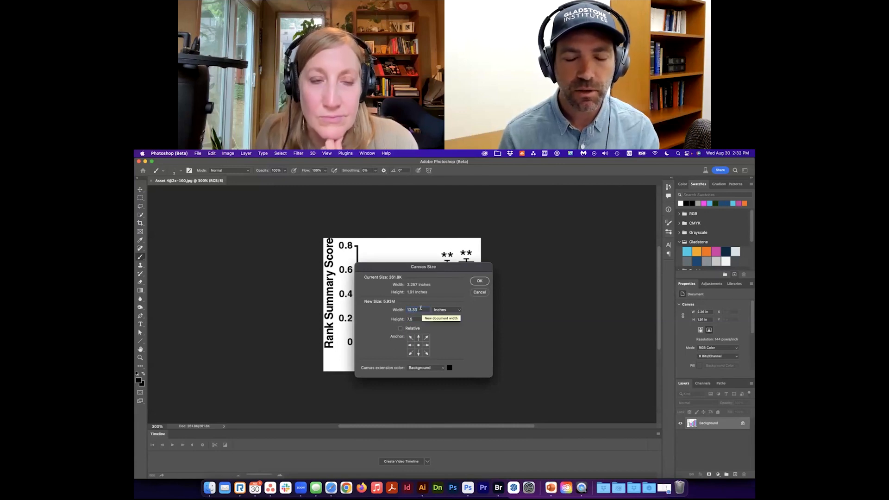
left_click(420, 308)
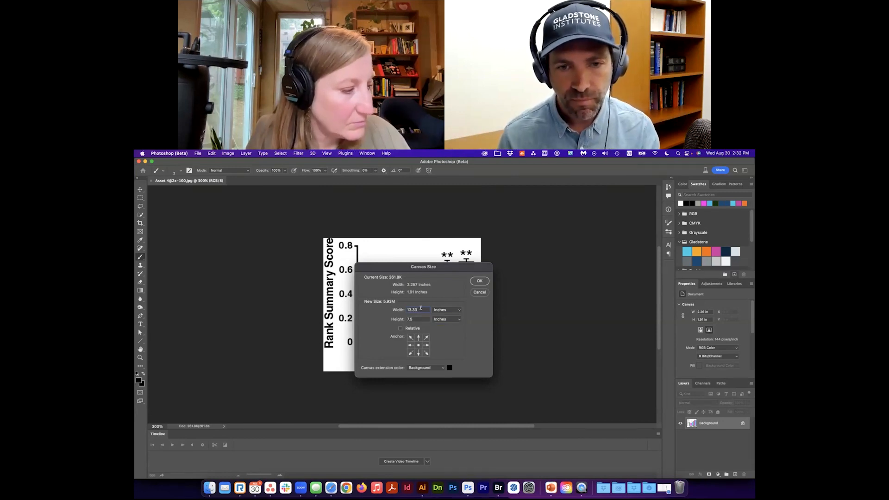
left_click(479, 281)
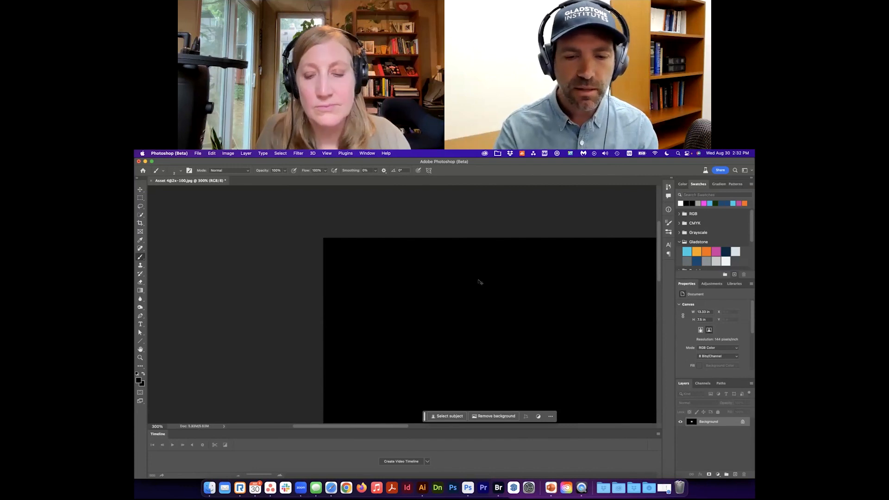
- Collapse the timeline to give the document more room
key("super+minus")
key("super+minus")
key("super+minus")
key("super+0")
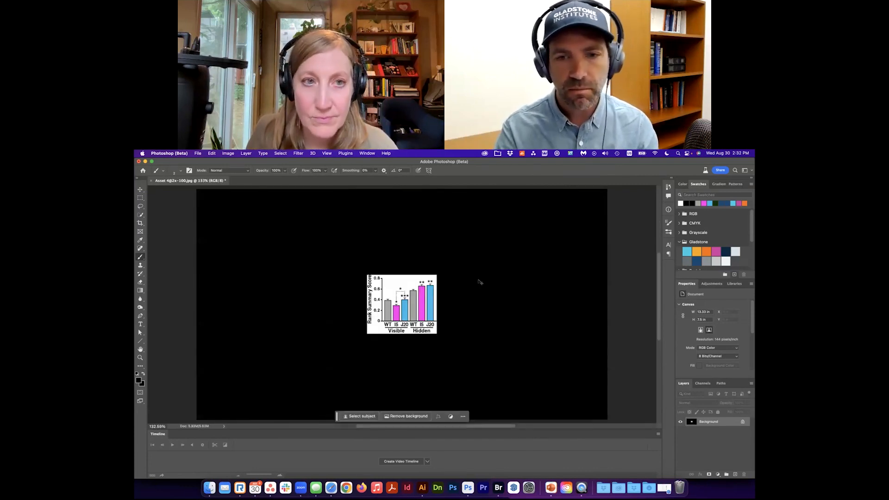
double_click(157, 434)
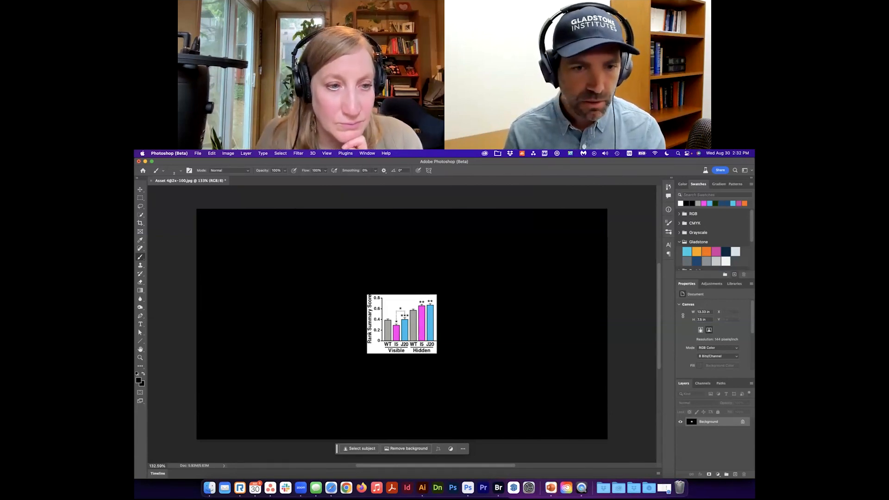
key("F11")
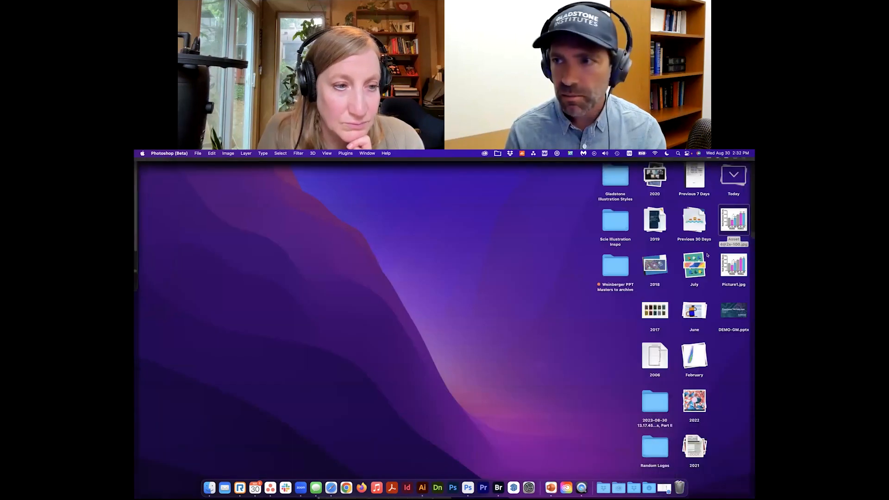
left_click_drag(728, 222, 484, 268)
key("F11")
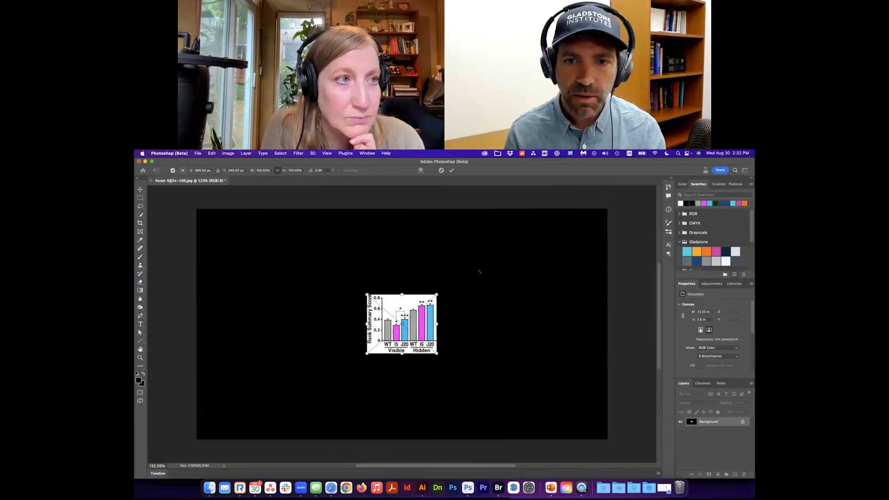
- Fill the Background layer with solid black and toggle the placed chart layer's visibility to check it
left_click(710, 431)
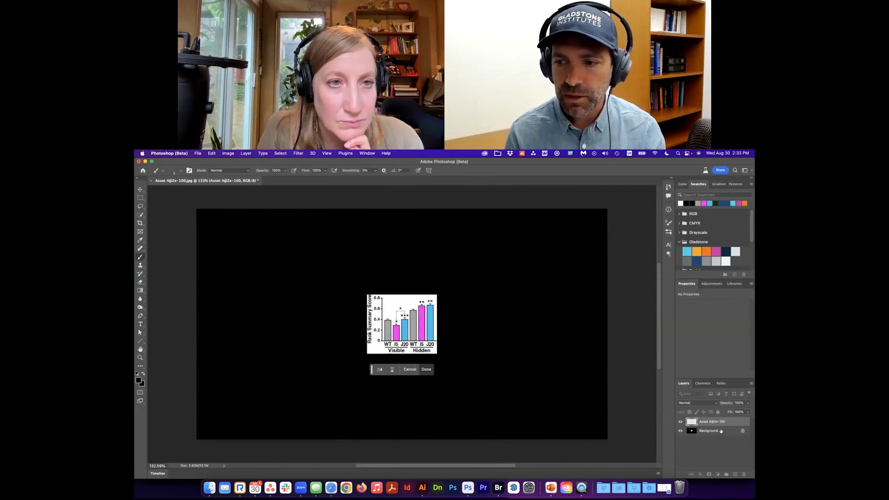
key("BackSpace")
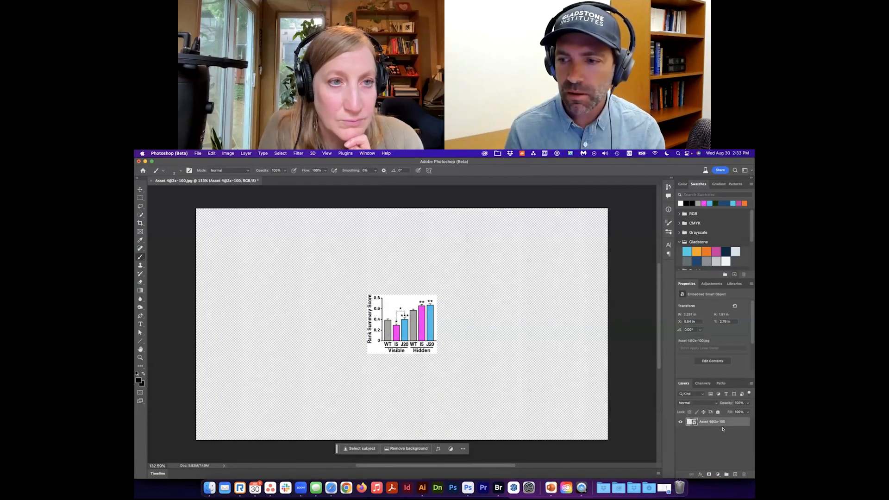
key("super+z")
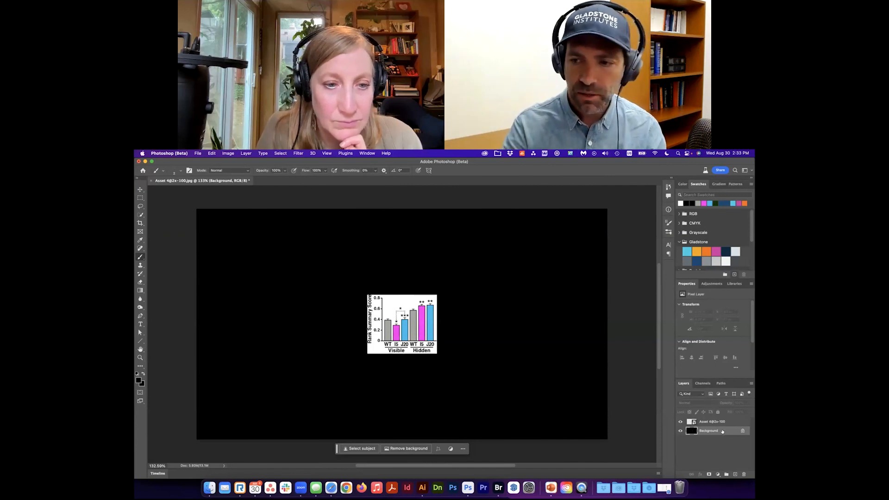
left_click(680, 421)
left_click(679, 421)
- Select the placed chart layer and activate the Move tool
left_click(708, 420)
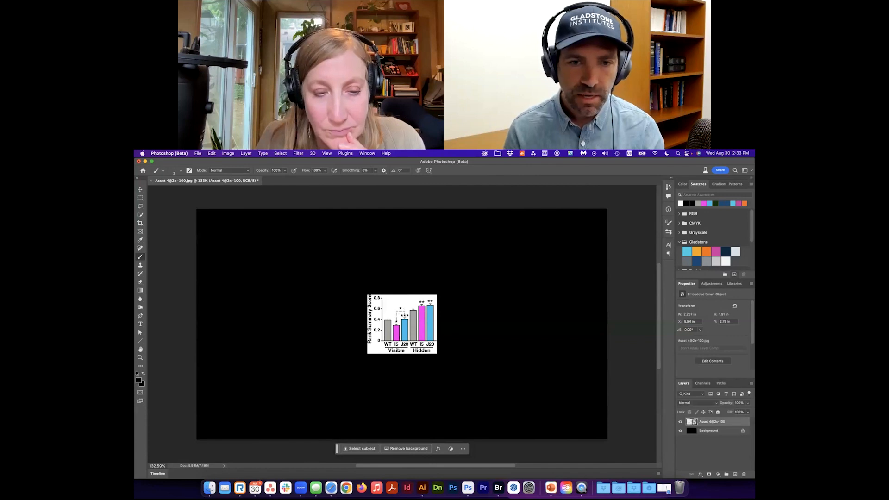
key("v")
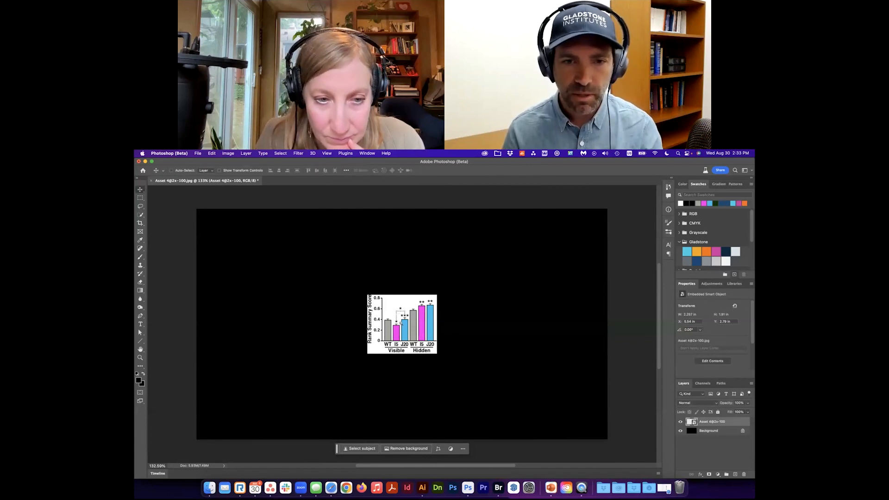
scroll(404, 324, "up", 1)
left_click_drag(405, 324, 440, 336)
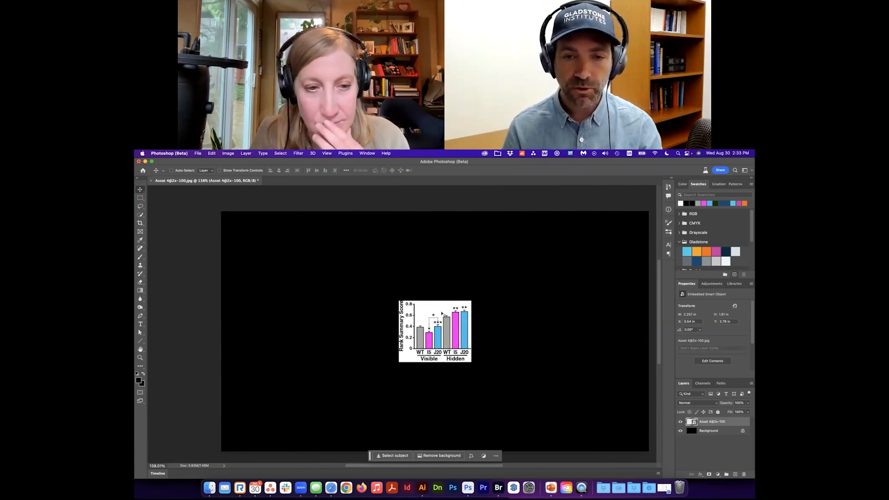
scroll(422, 319, "down", 3)
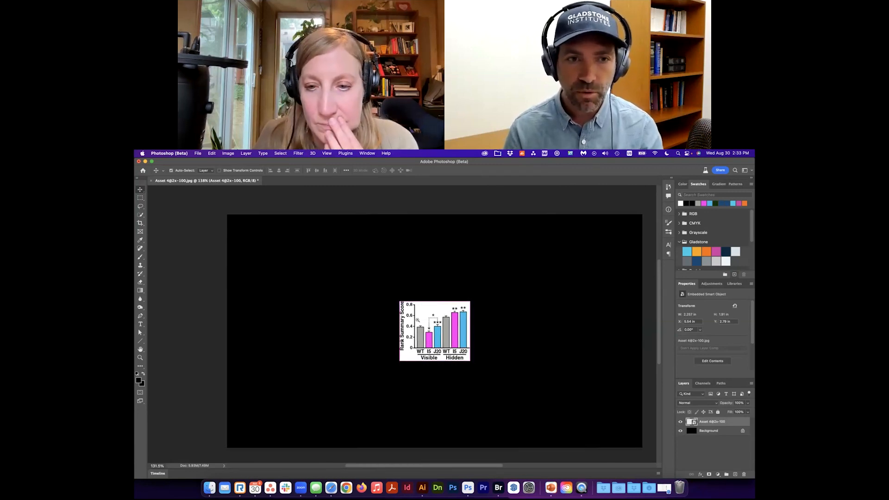
- Switch to PowerPoint to check the chart's size and placement on slide 2, and return to Photoshop
key("super+Tab")
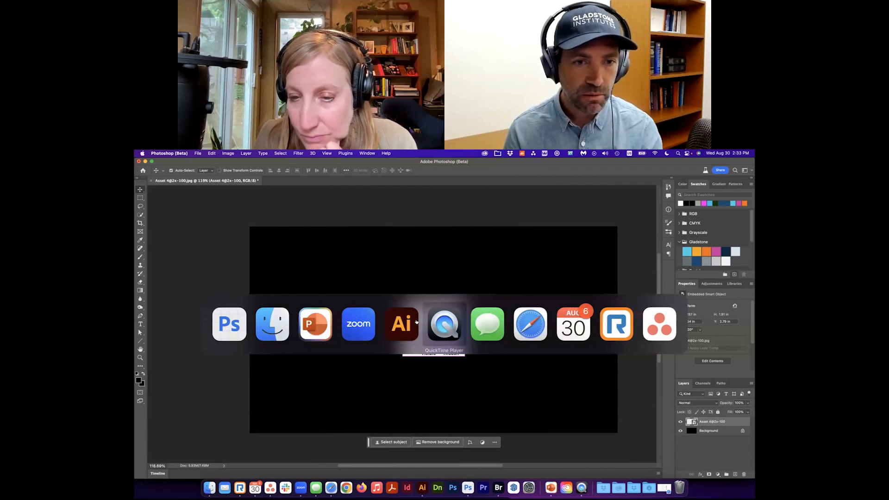
left_click(313, 324)
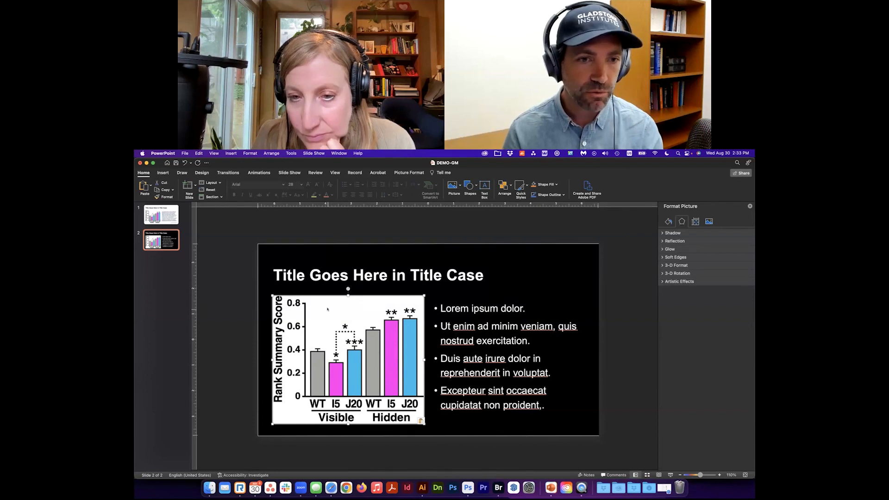
key("super+Tab")
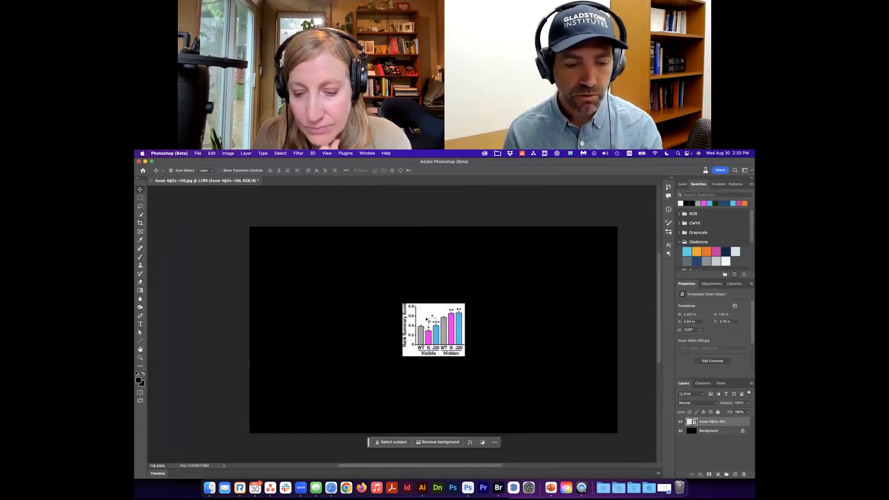
- Try scaling the chart layer proportionally to about 303% over the left part of the canvas, and undo the enlargement
key("super+t")
left_click_drag(398, 350, 293, 430)
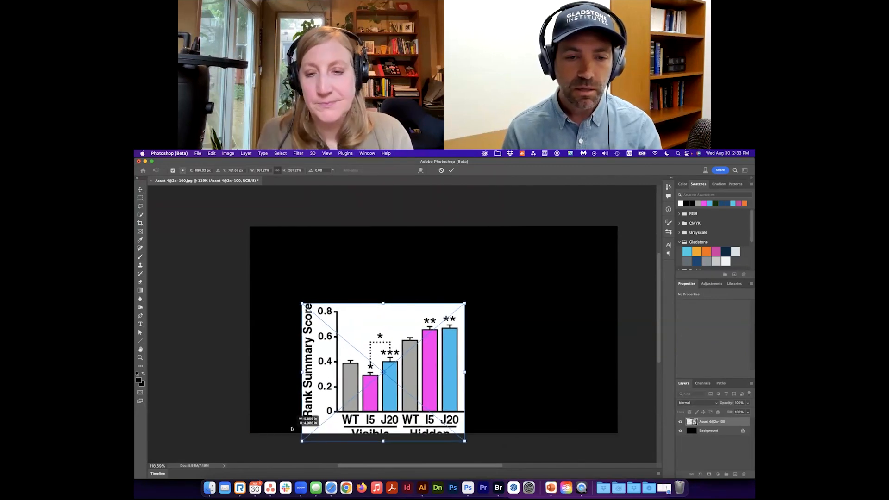
left_click_drag(424, 310, 457, 256)
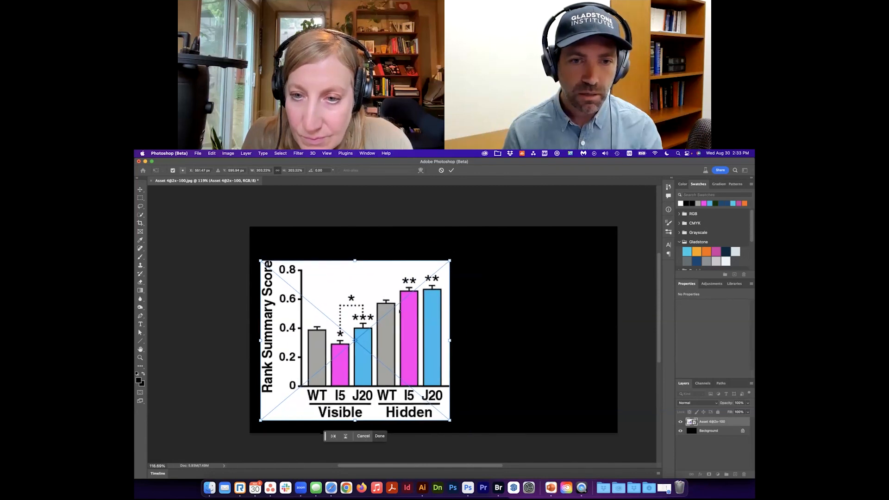
key("Return")
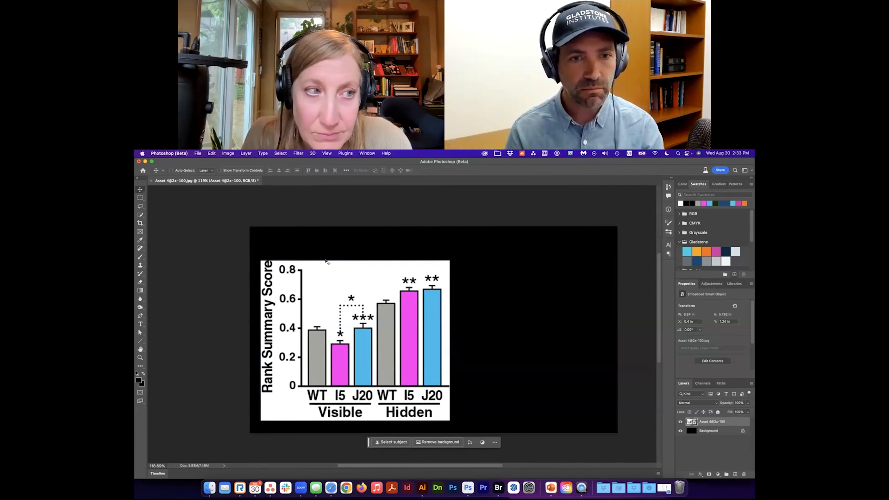
key("super+z")
key("super+z")
- Run the Super Zoom neural filter on the chart at 3x zoom with image detail enhancement, output to a new document
left_click(299, 153)
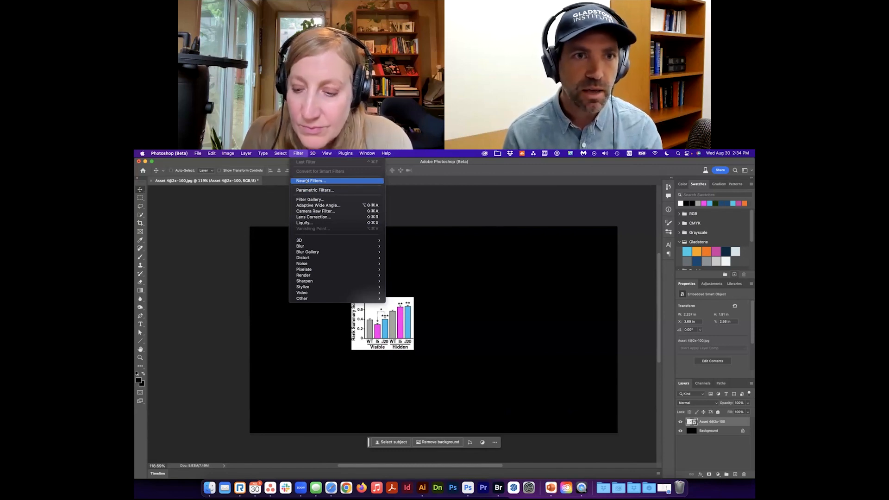
left_click(306, 181)
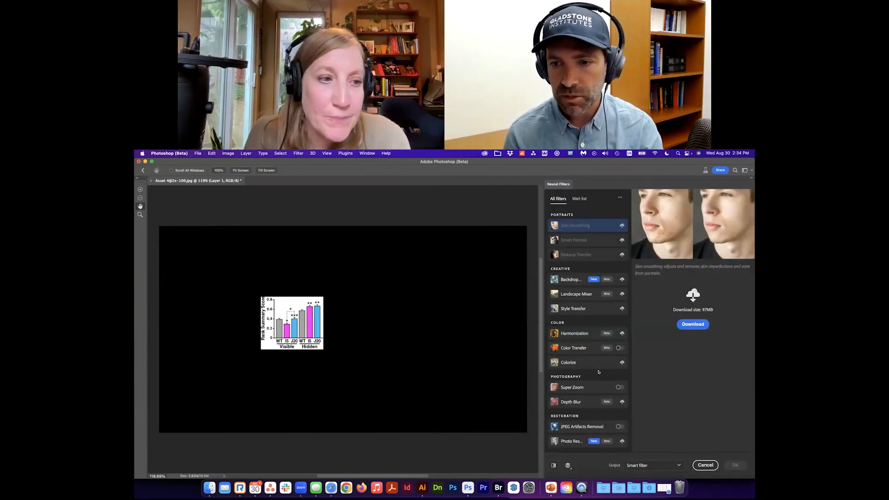
left_click(618, 386)
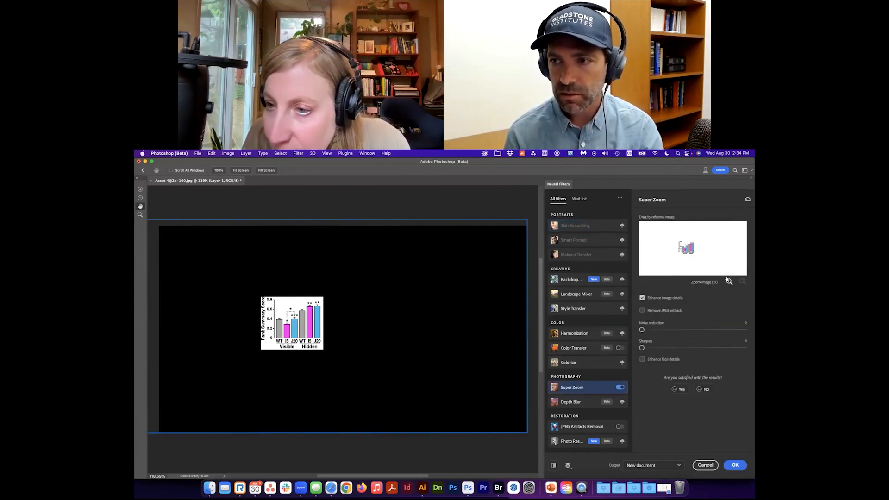
left_click(728, 281)
left_click(728, 282)
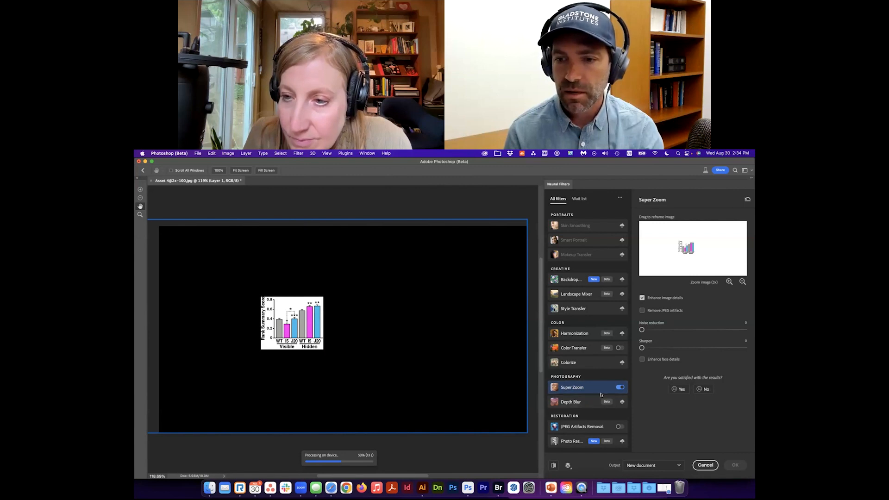
left_click(741, 282)
left_click(730, 281)
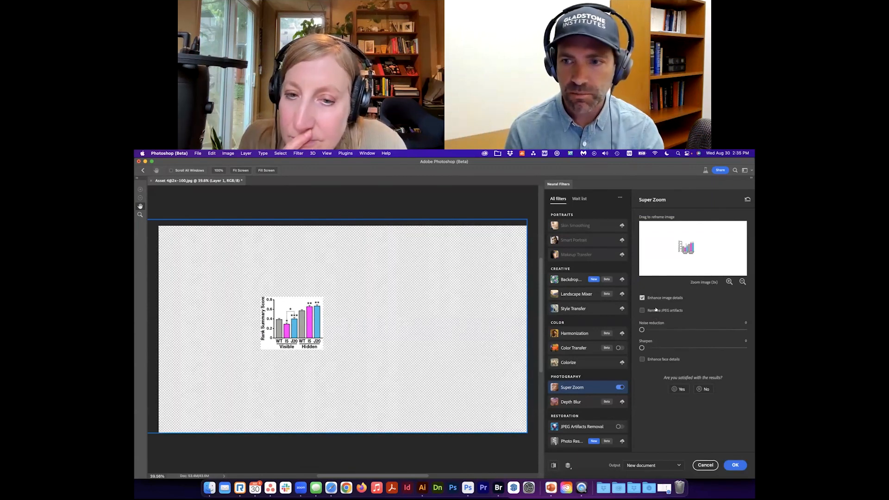
left_click(734, 465)
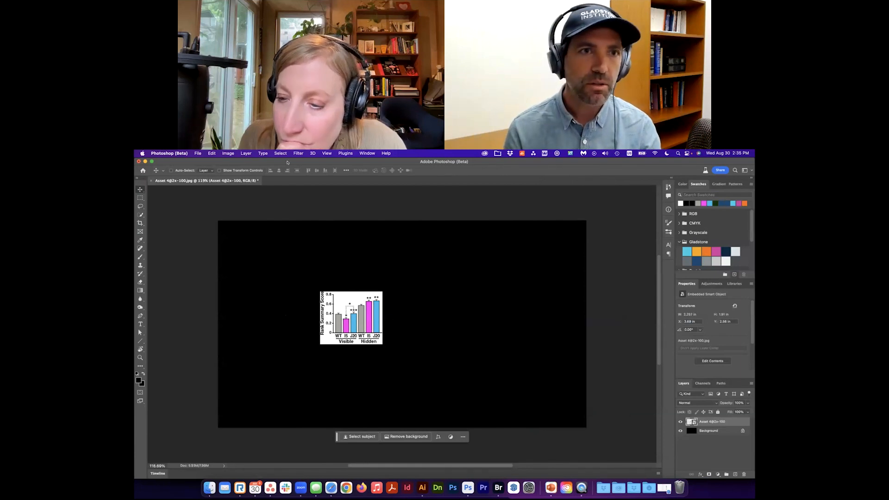
- Apply Super Zoom again to the chart smart object at 3x with image details enhanced, and review the new document
left_click(298, 153)
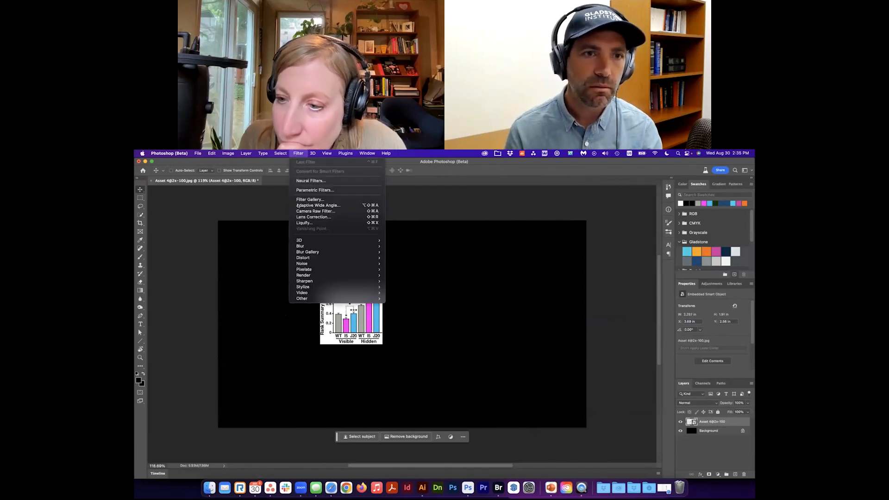
left_click(309, 180)
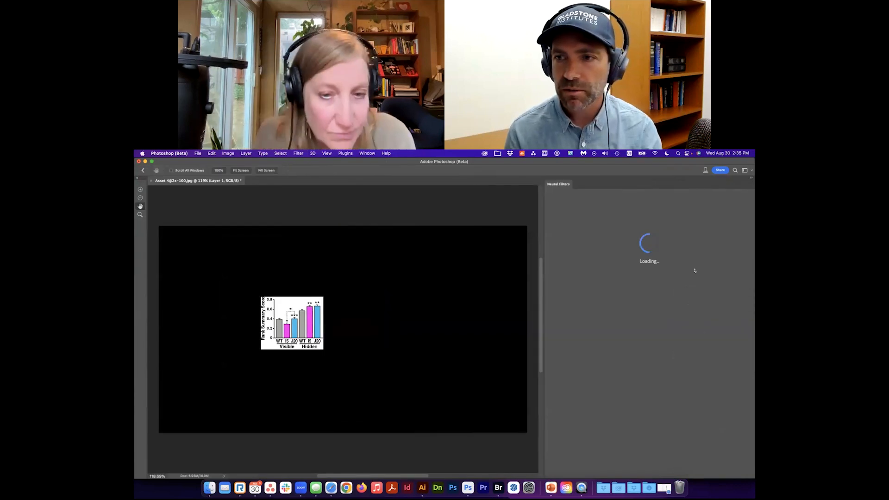
left_click(619, 387)
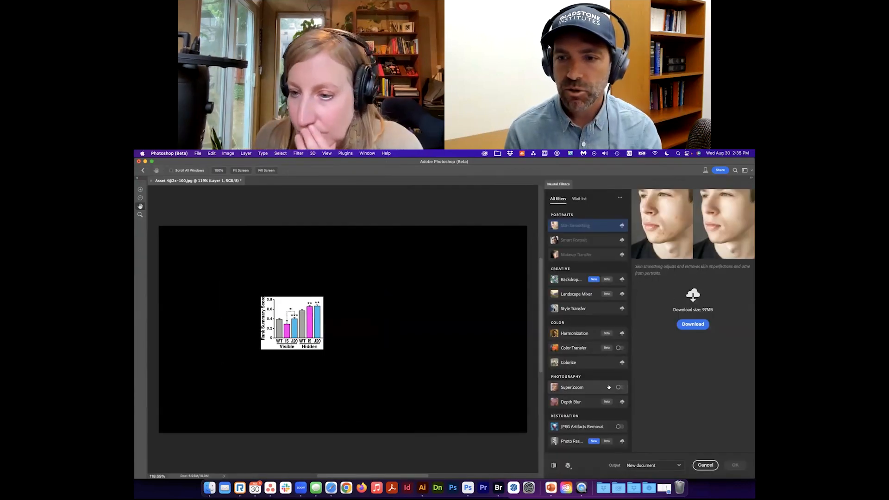
left_click(729, 282)
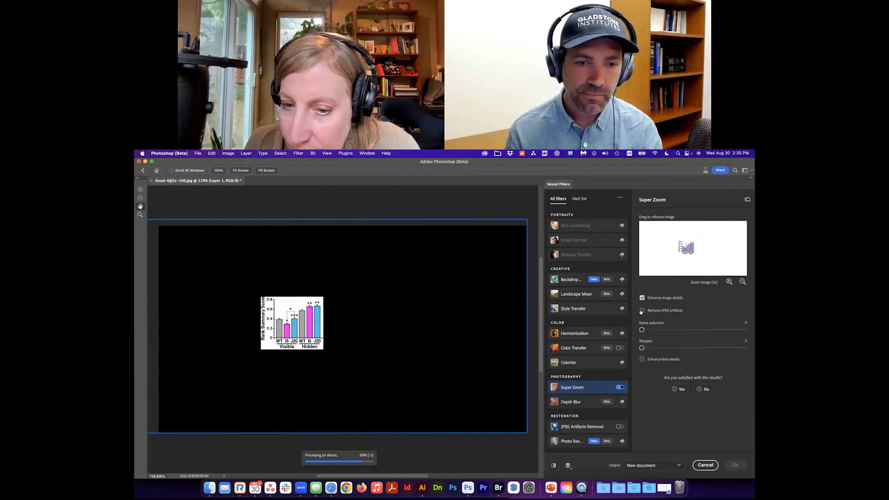
left_click(729, 281)
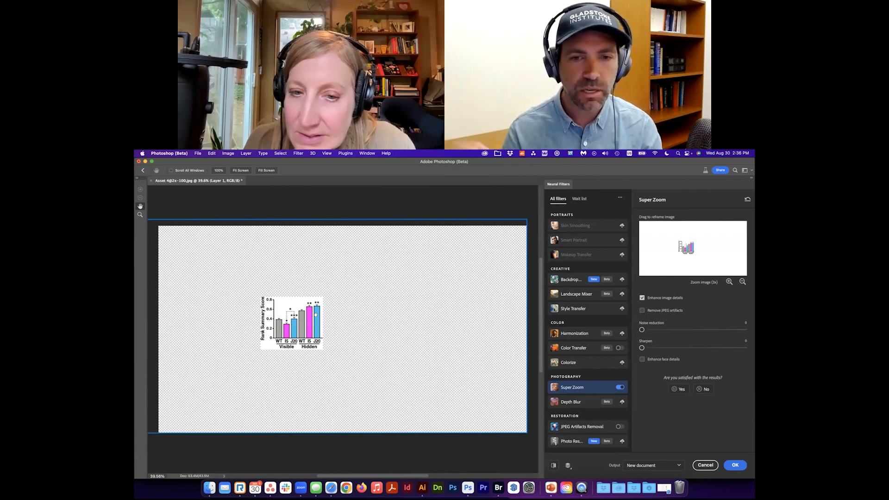
left_click(728, 464)
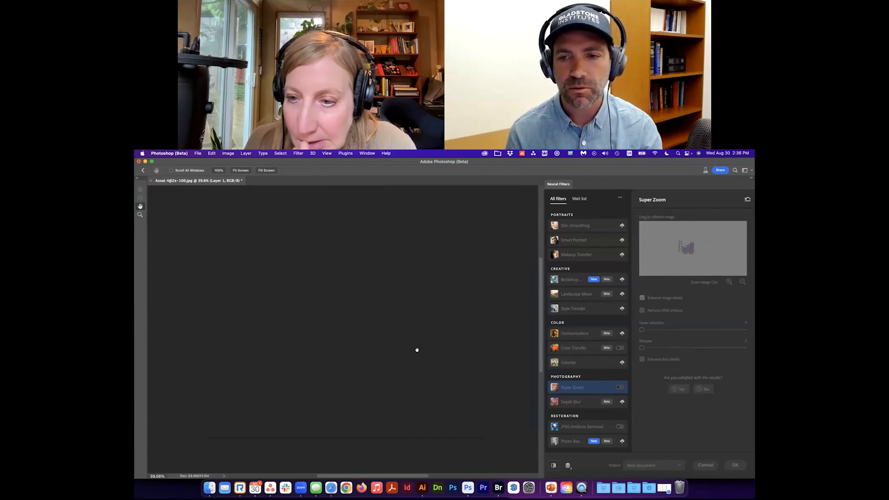
scroll(501, 379, "down", 10)
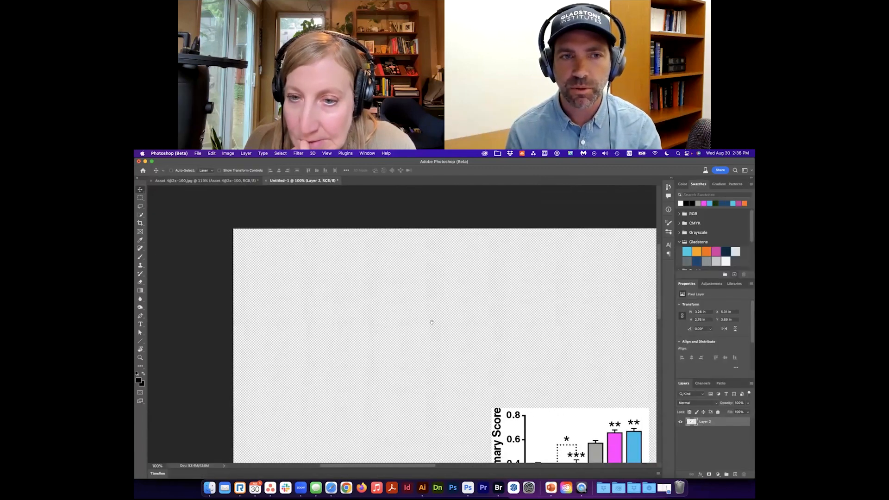
scroll(499, 366, "up", 3)
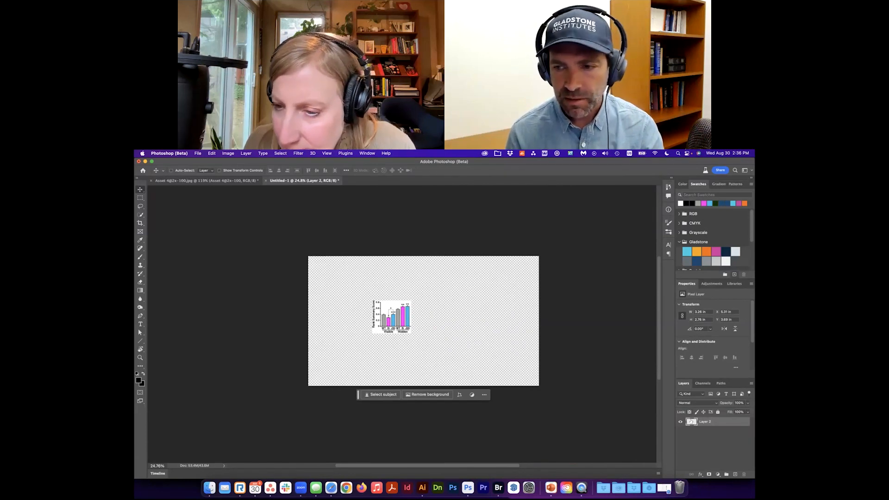
key("ctrl+Tab")
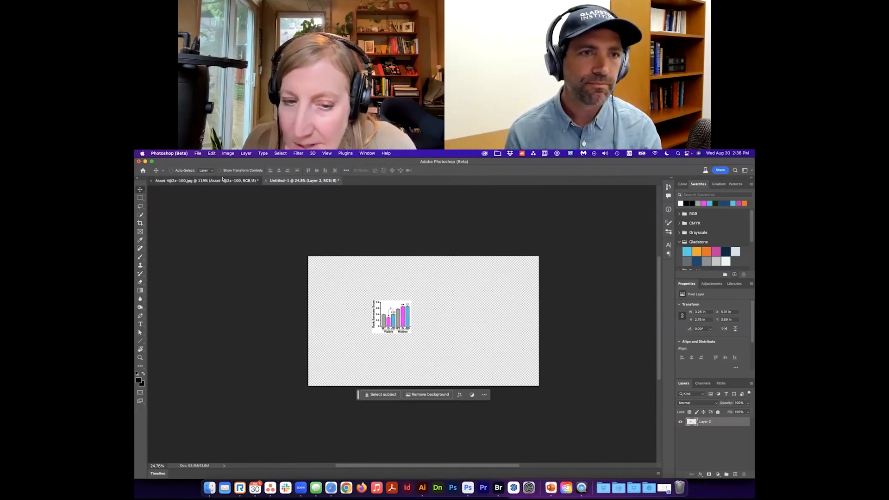
key("ctrl+Tab")
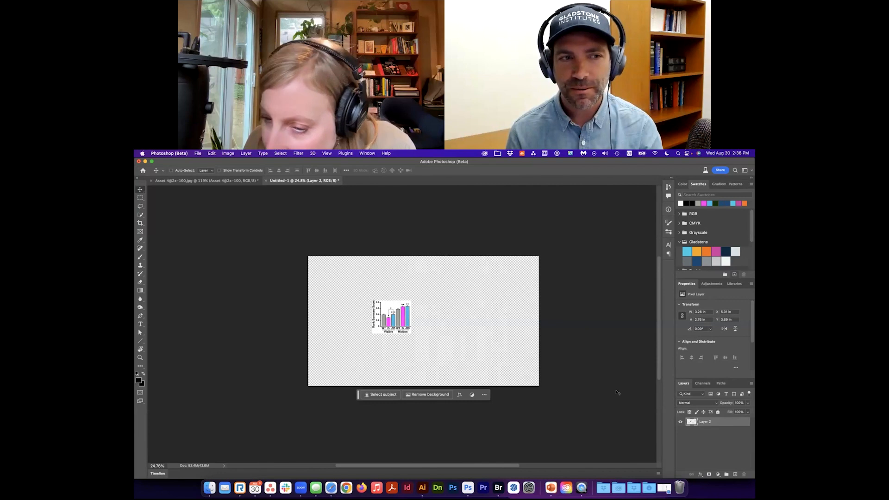
left_click_drag(691, 421, 246, 181)
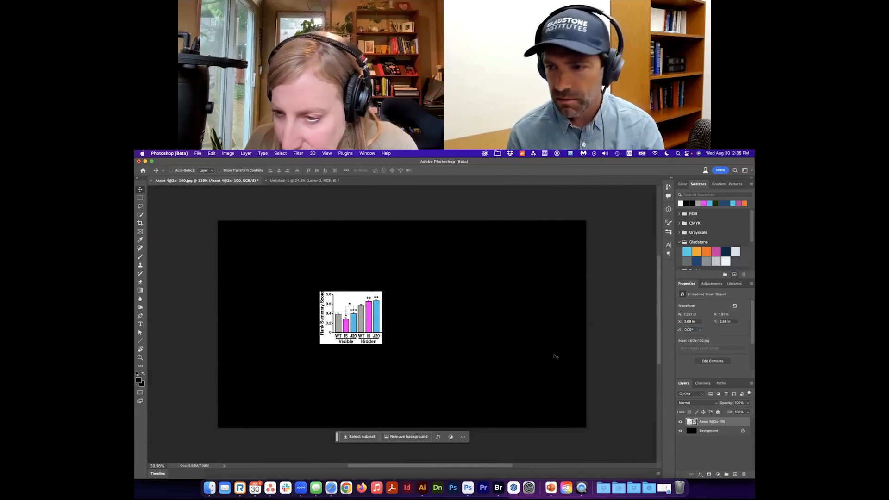
right_click(691, 422)
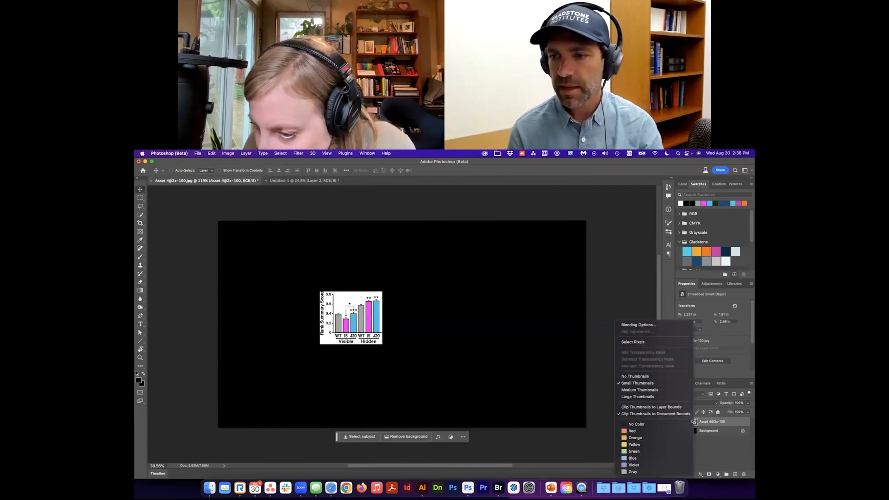
left_click(730, 416)
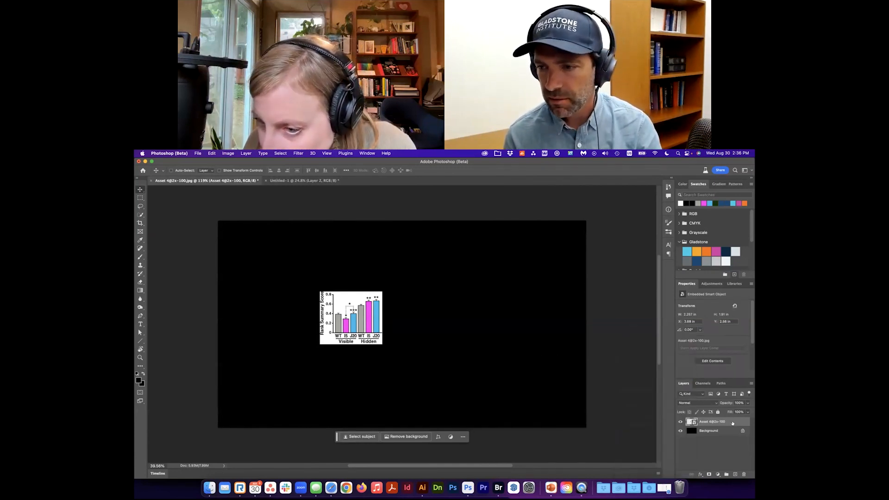
right_click(732, 422)
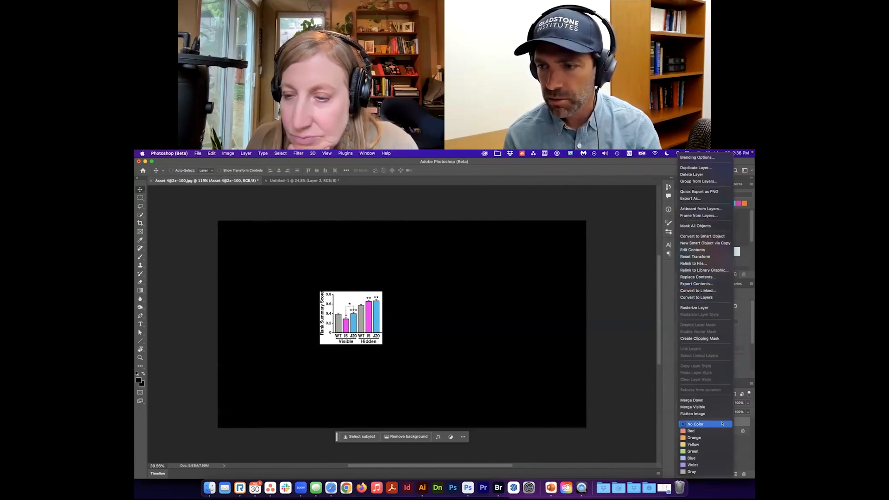
left_click(738, 422)
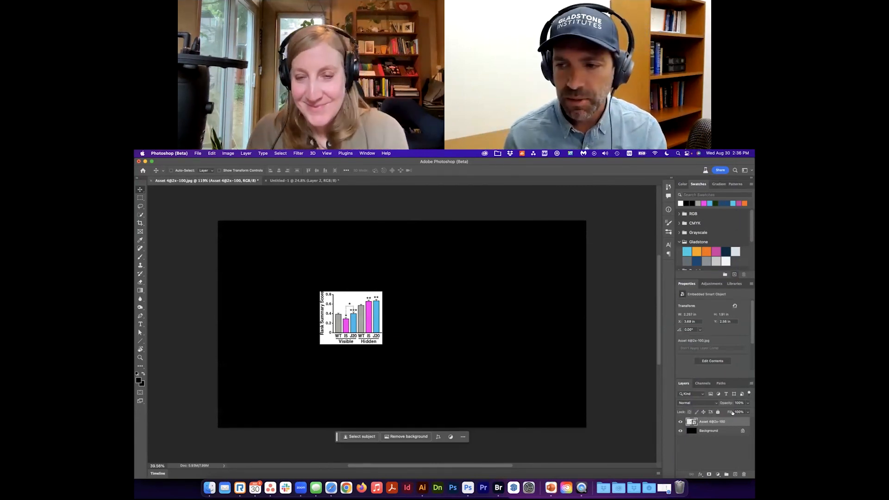
right_click(732, 420)
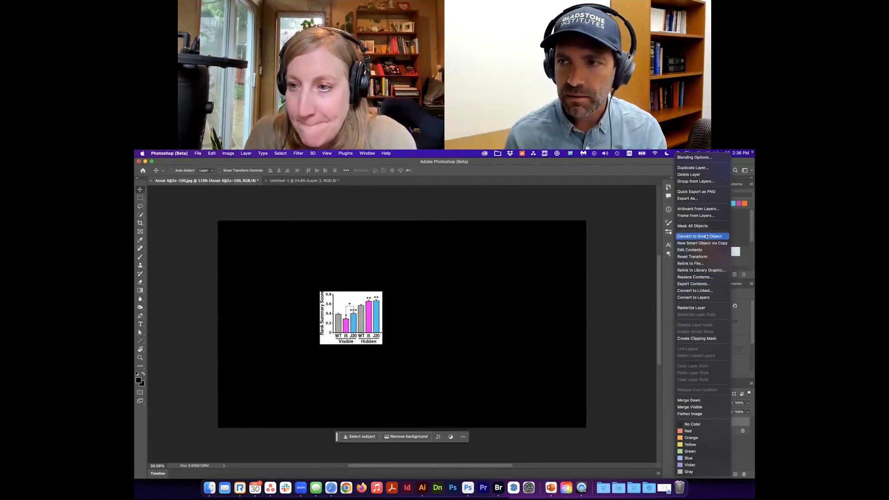
left_click(693, 297)
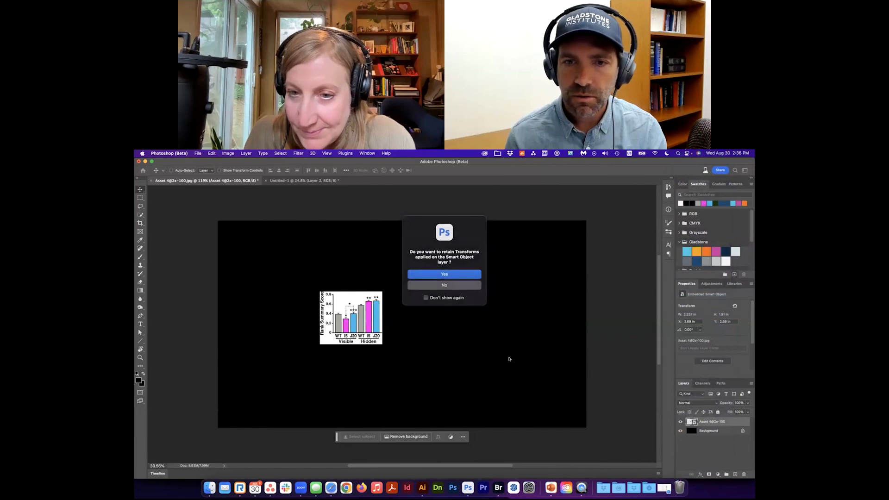
left_click(456, 273)
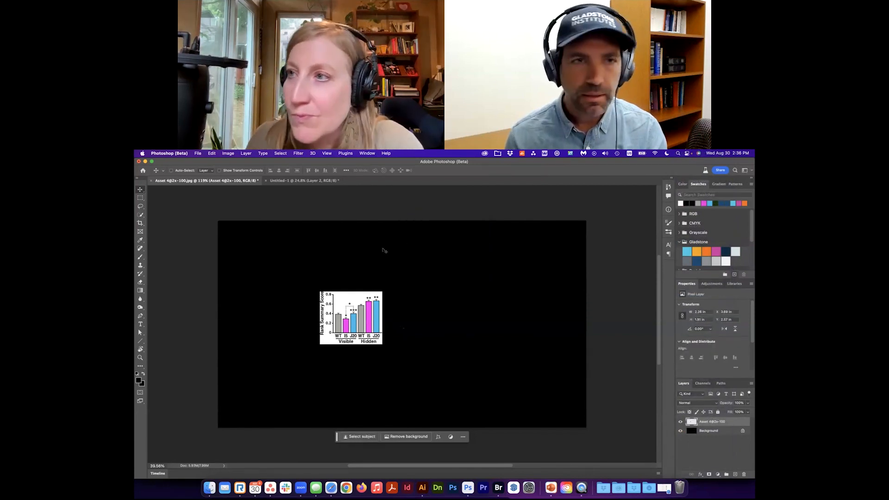
- Run Super Zoom at 3x with image details enhanced on the converted chart layer, output to a new document
left_click(300, 153)
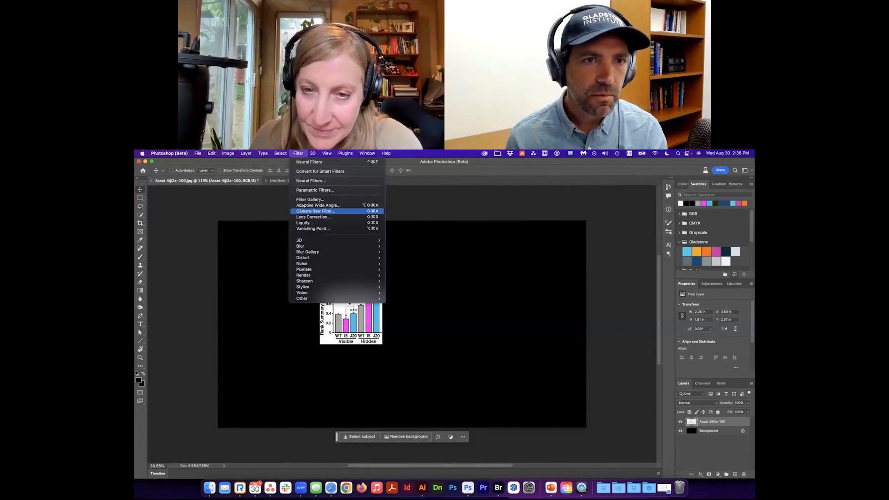
left_click(312, 181)
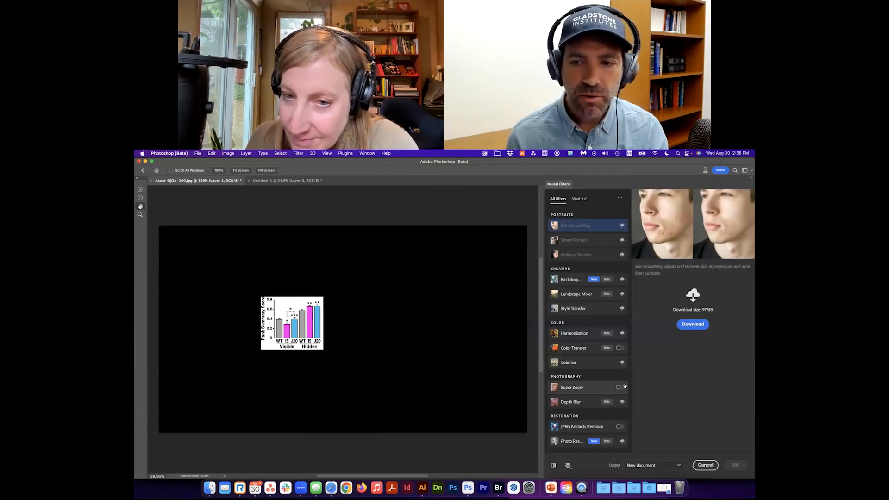
left_click(619, 387)
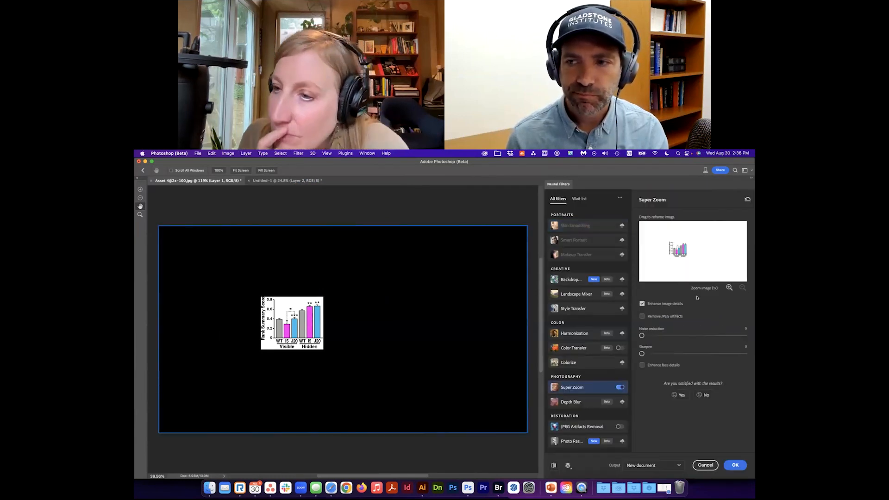
left_click(728, 287)
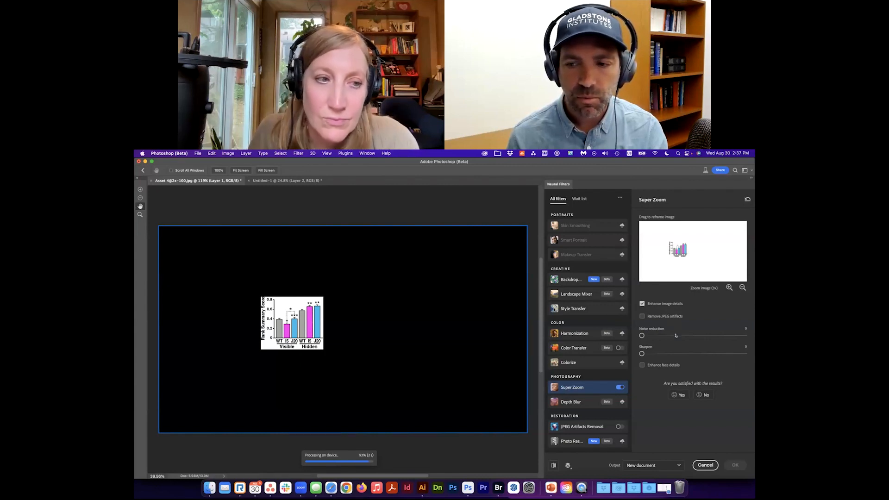
left_click(729, 465)
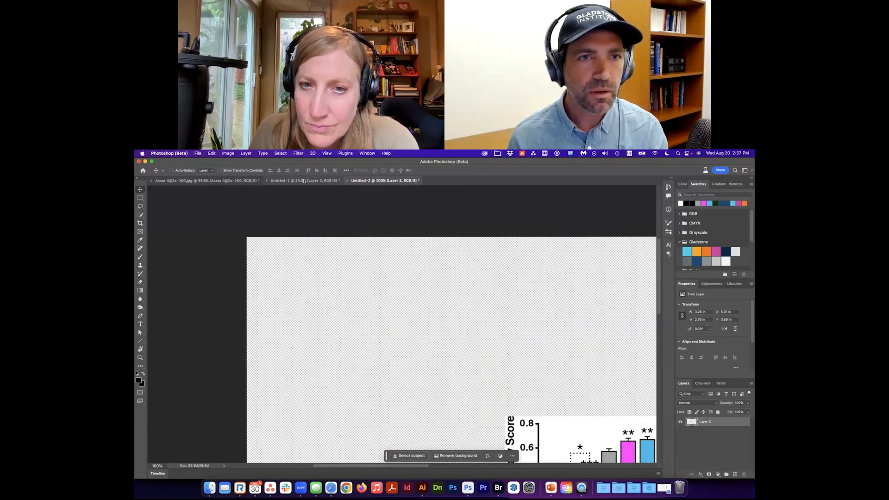
left_click_drag(710, 422, 373, 319)
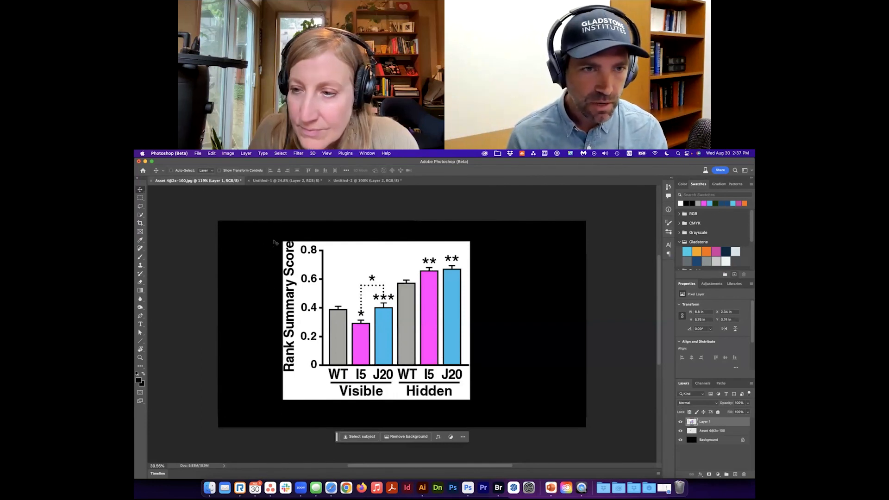
left_click_drag(420, 370, 523, 369)
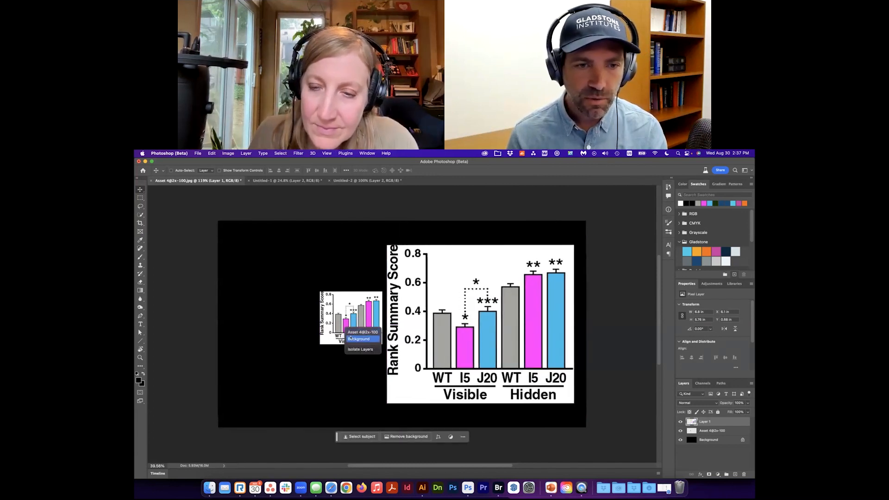
- Scale the original chart layer proportionally to about the upscaled chart's size and compare both at 100% zoom
left_click(710, 430)
key("ctrl+t")
left_click_drag(320, 345, 251, 402)
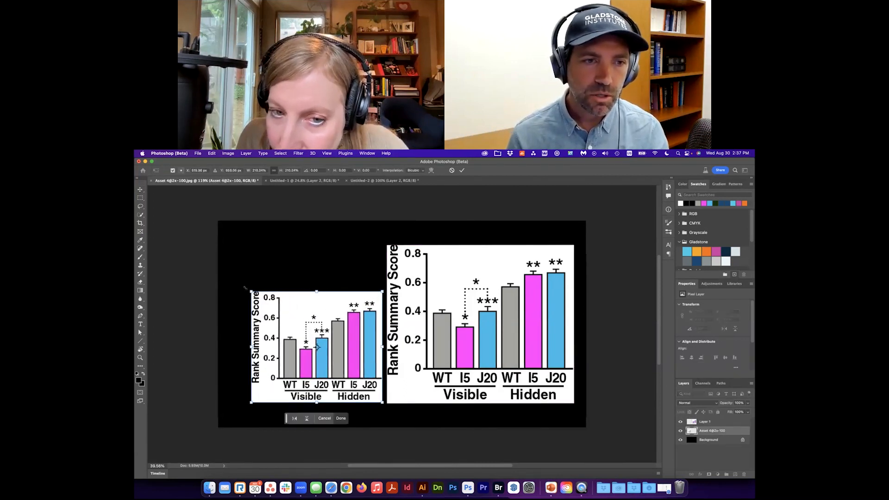
left_click_drag(245, 288, 220, 239)
key("Return")
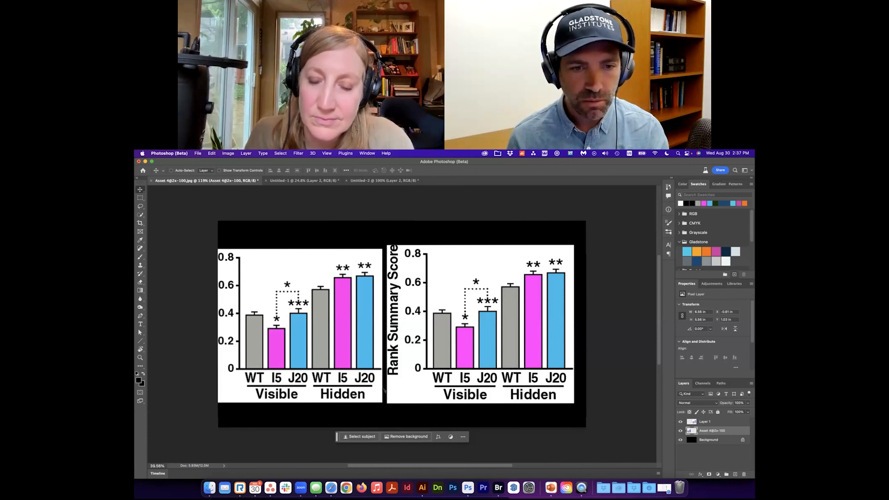
key("super+1")
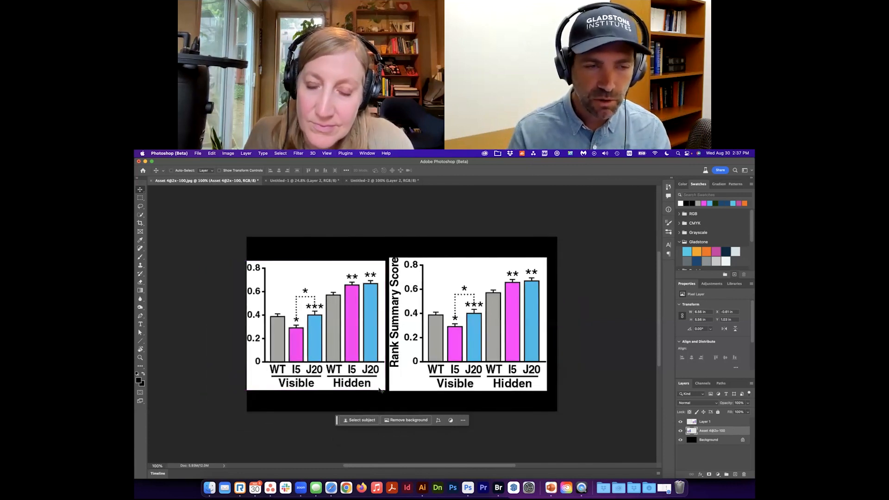
- Delete the original chart layer and move the upscaled chart on Layer 1 to the middle of the canvas
left_click(743, 474)
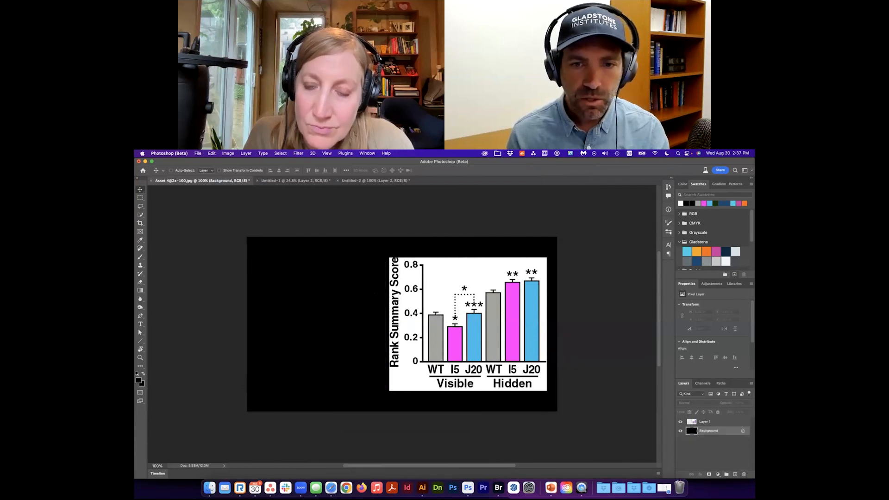
left_click(425, 309)
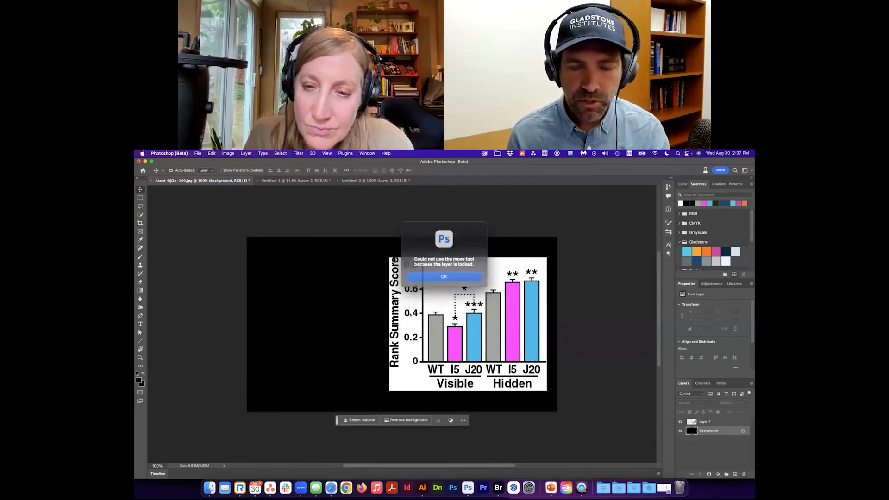
left_click(428, 275)
key("a")
key("v")
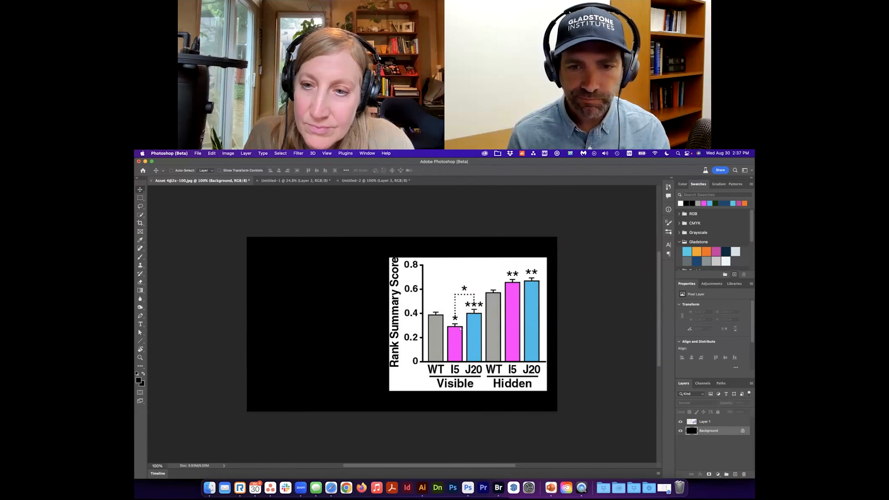
left_click(475, 337)
left_click(456, 278)
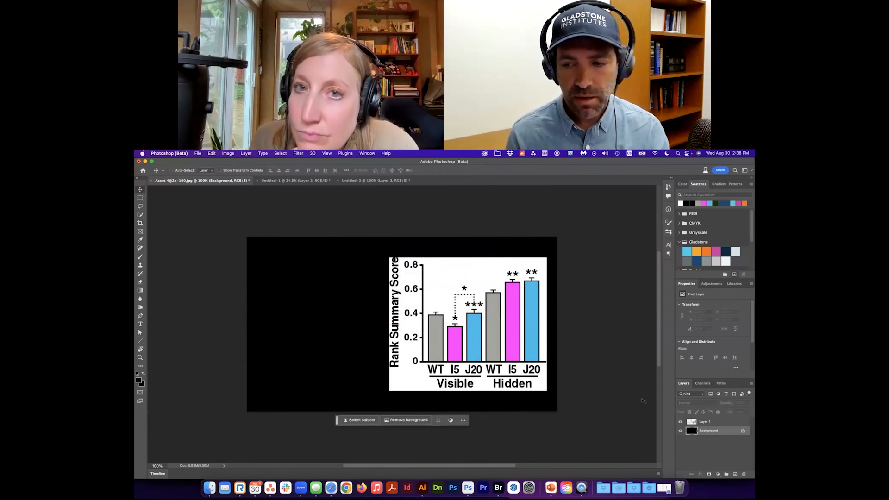
left_click(721, 421)
left_click_drag(482, 348, 422, 345)
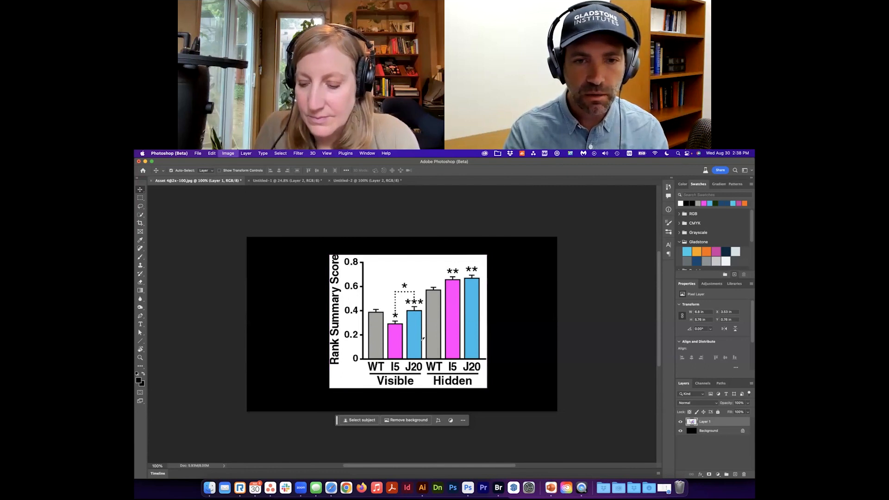
key("super+m")
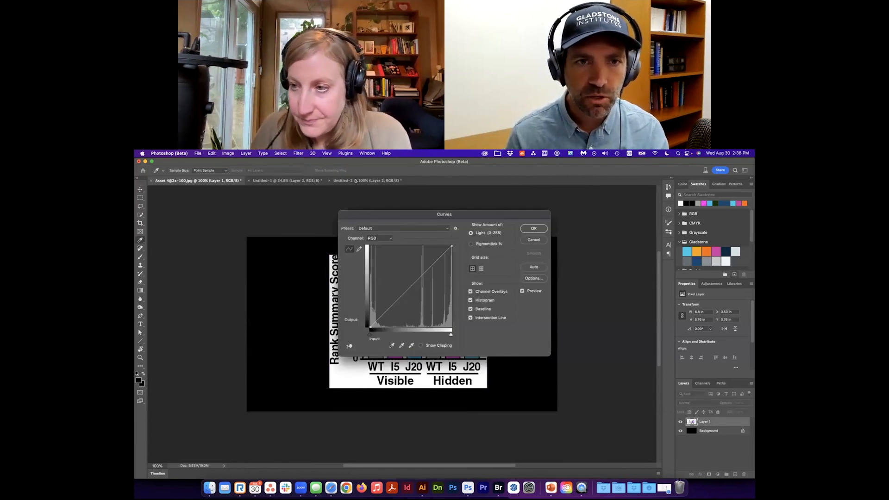
left_click_drag(477, 233, 410, 292)
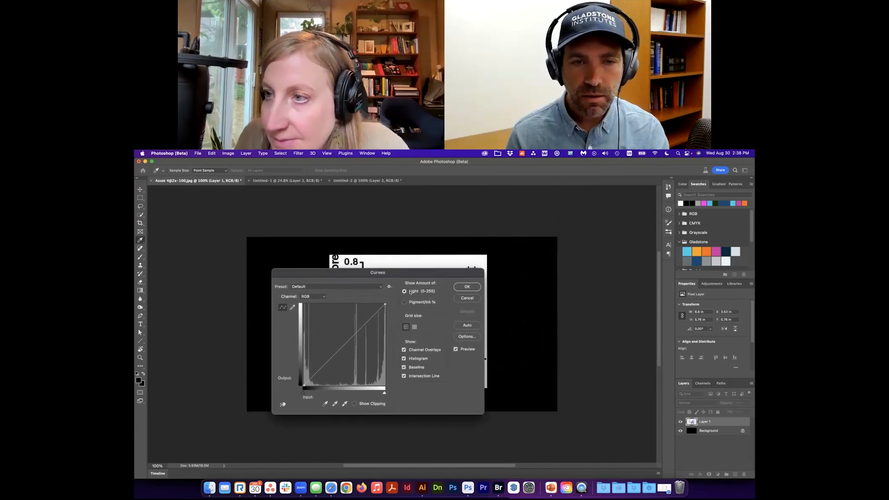
left_click(228, 153)
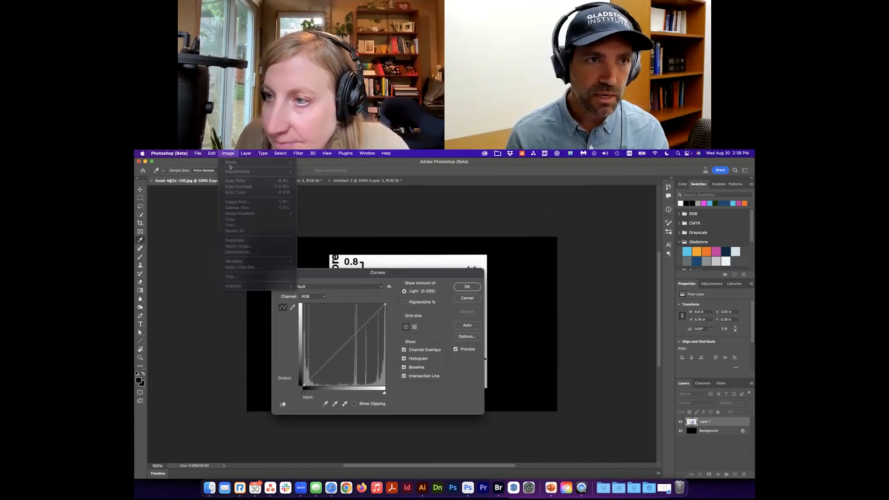
key("Escape")
key("Escape")
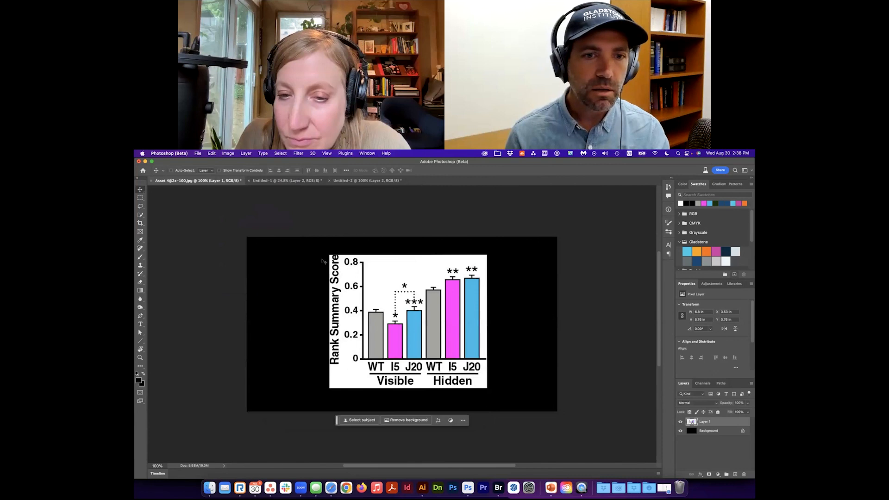
left_click(229, 153)
mouse_move(241, 213)
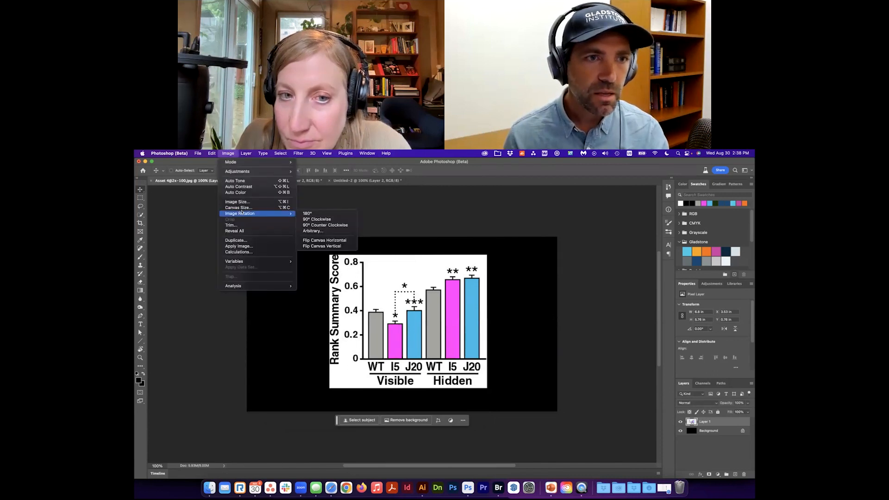
mouse_move(239, 171)
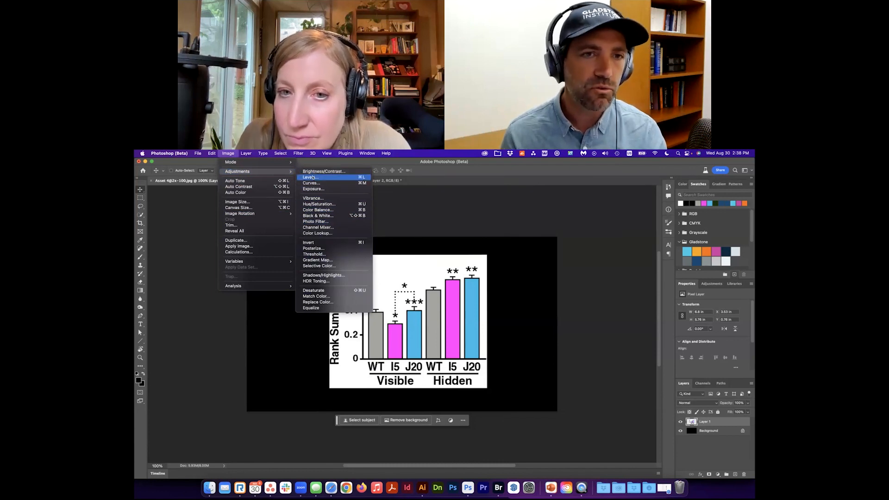
left_click(646, 388)
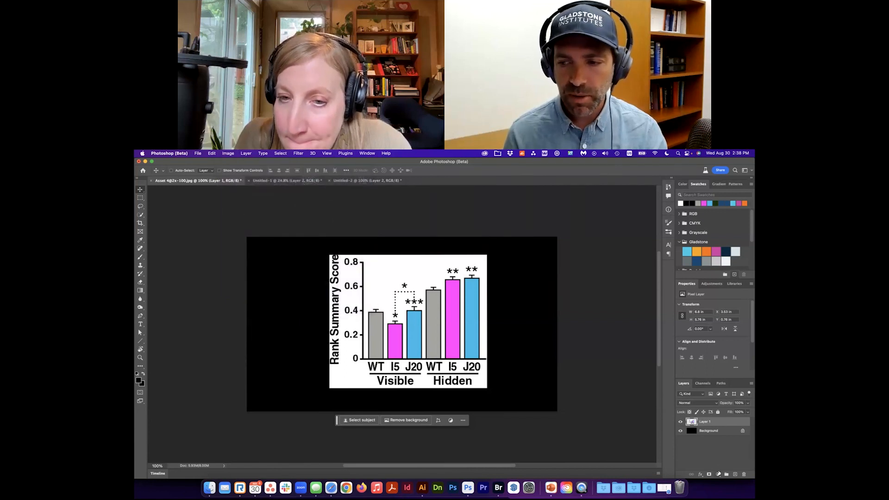
- Add an Invert adjustment layer above the chart and clip it to Layer 1
left_click(717, 474)
mouse_move(717, 473)
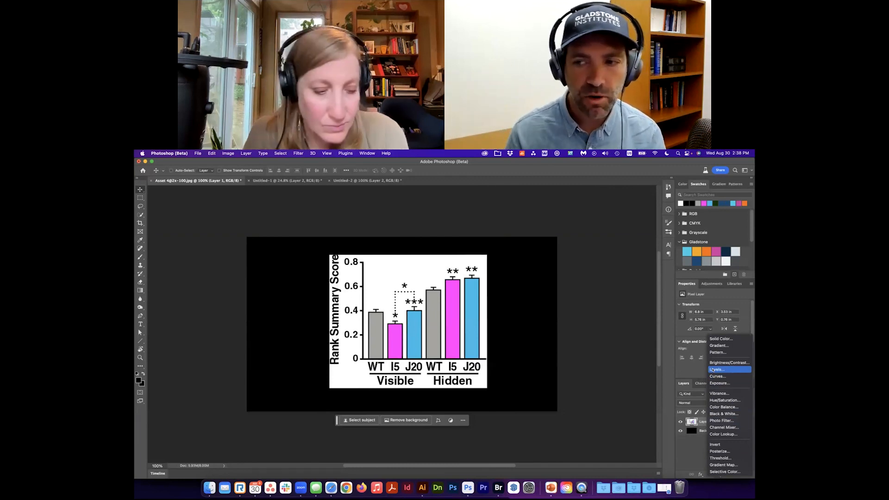
left_click(712, 444)
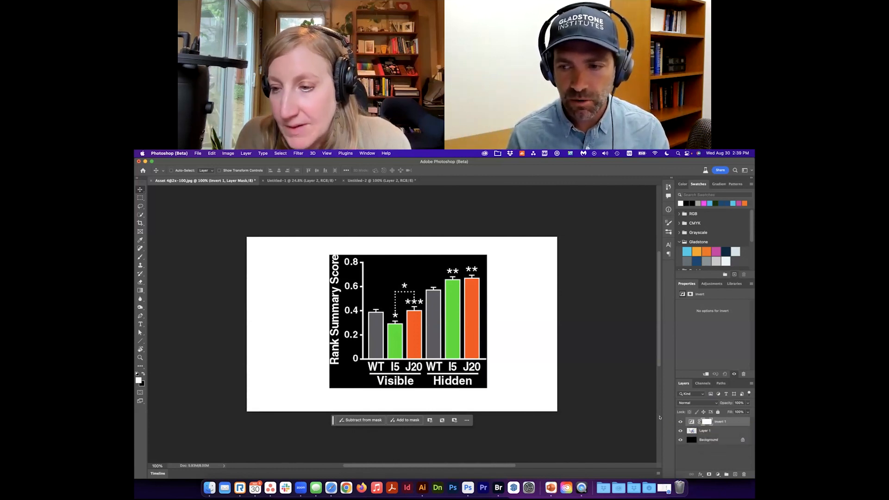
left_click_drag(675, 411, 619, 411)
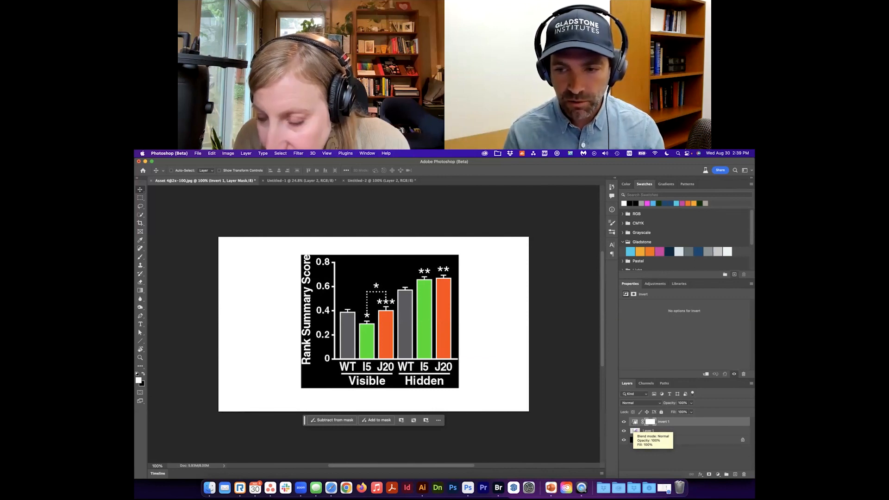
left_click(634, 425, "alt")
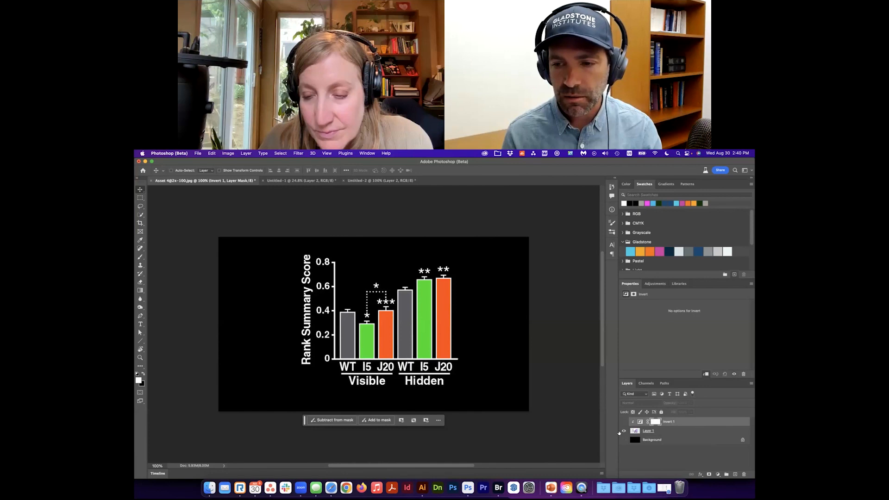
- Show only Layer 1 and open Color Range for the Invert layer's mask
left_click(623, 431, "alt")
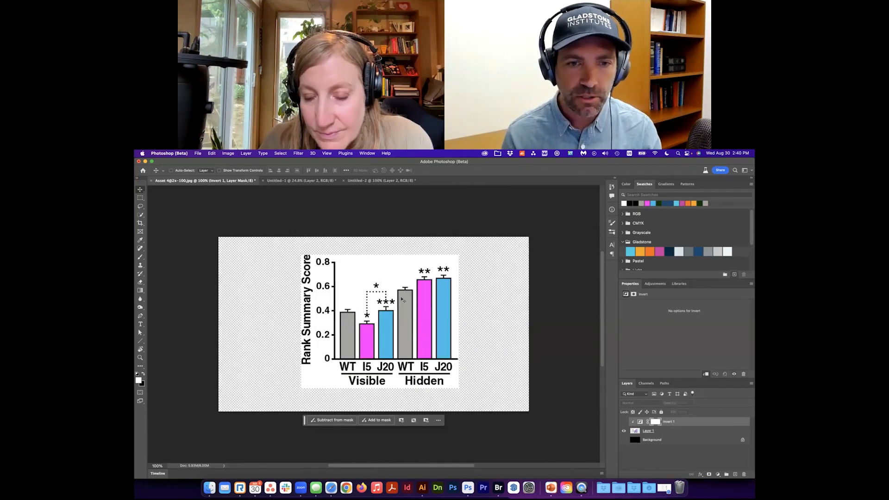
scroll(414, 317, "up", 3)
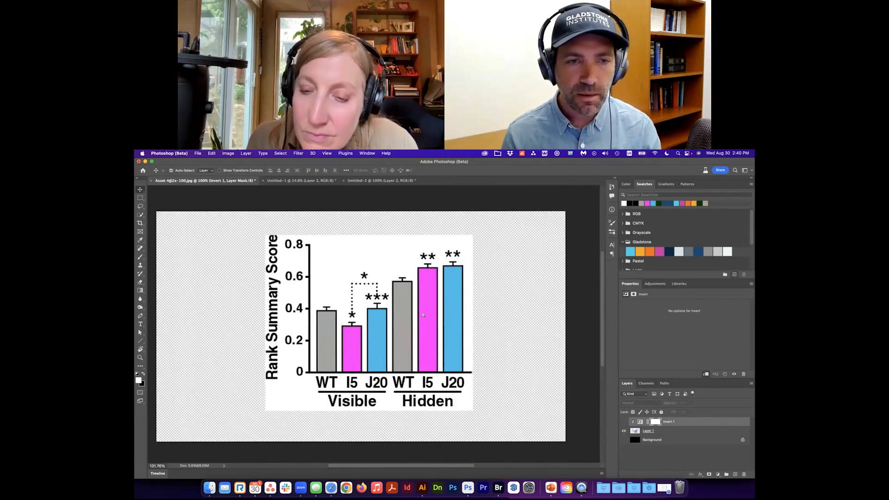
scroll(423, 315, "up", 1)
left_click(280, 154)
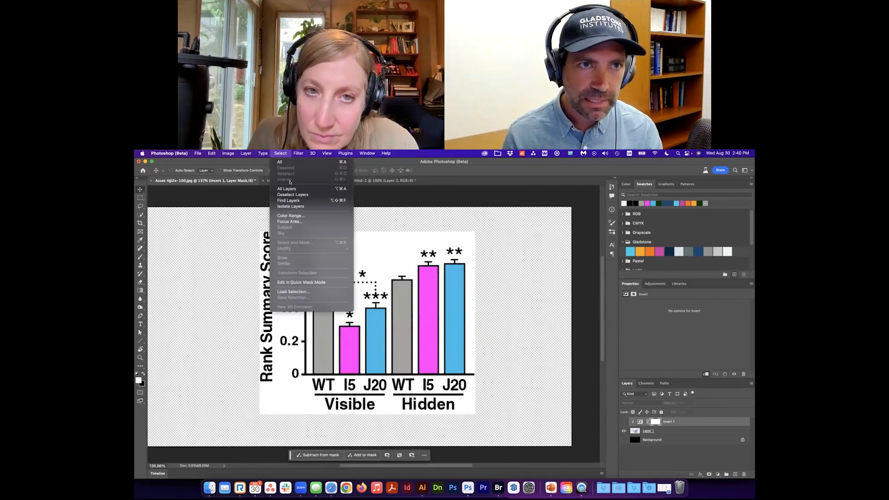
left_click(290, 216)
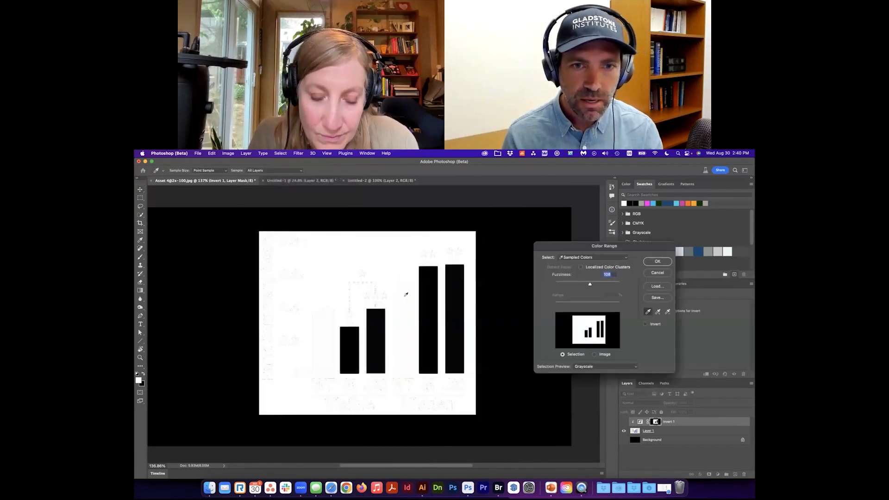
- Try sampling the grey bars, white background and black axis for the color range, using the Grayscale selection preview
left_click(393, 323)
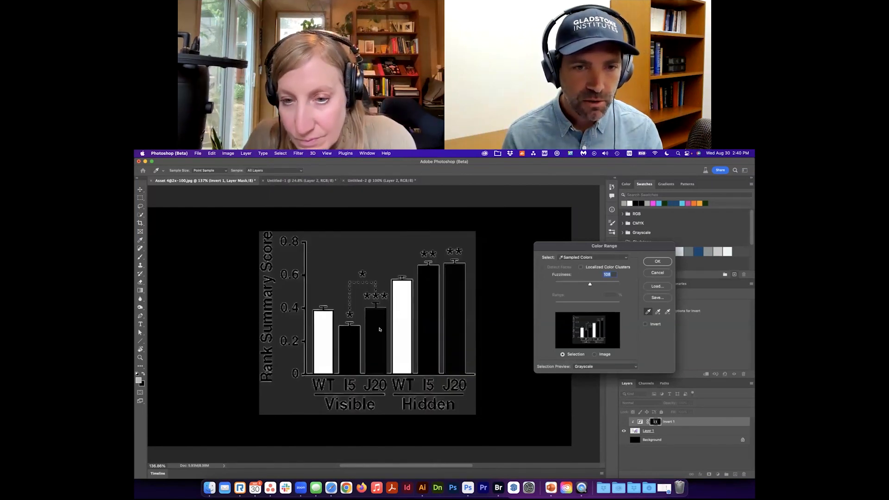
left_click(380, 328)
left_click(397, 326)
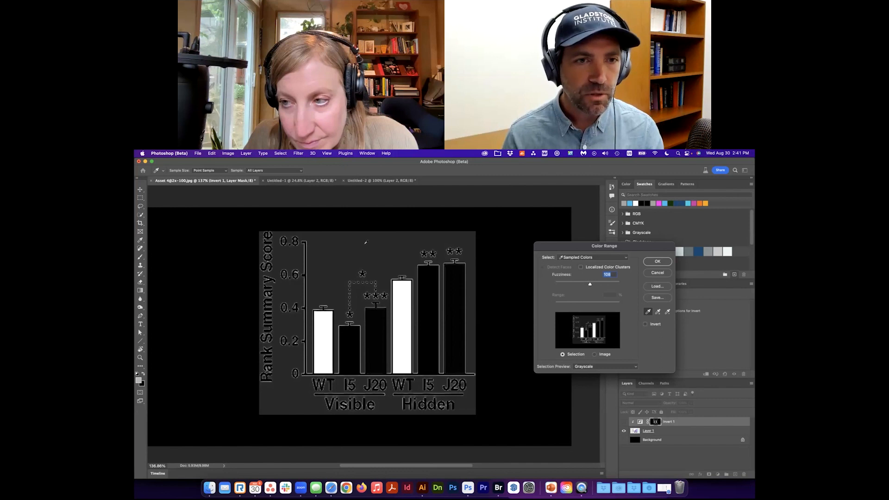
left_click(325, 239)
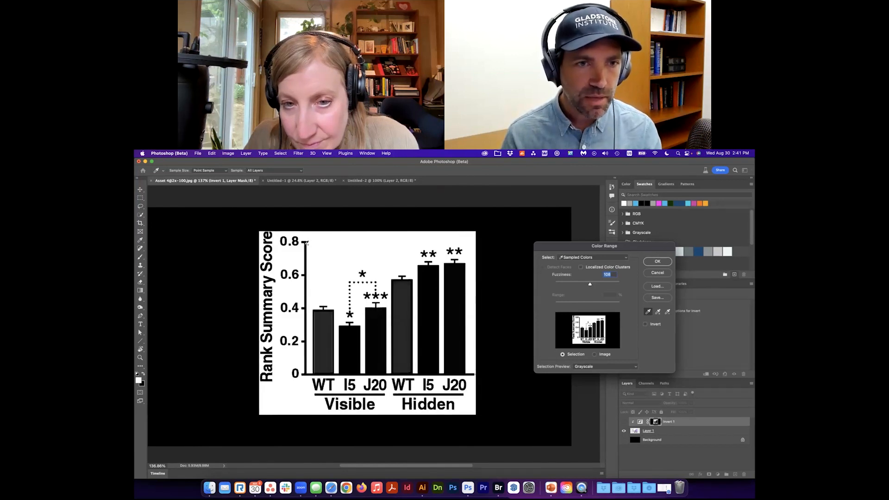
left_click(304, 243)
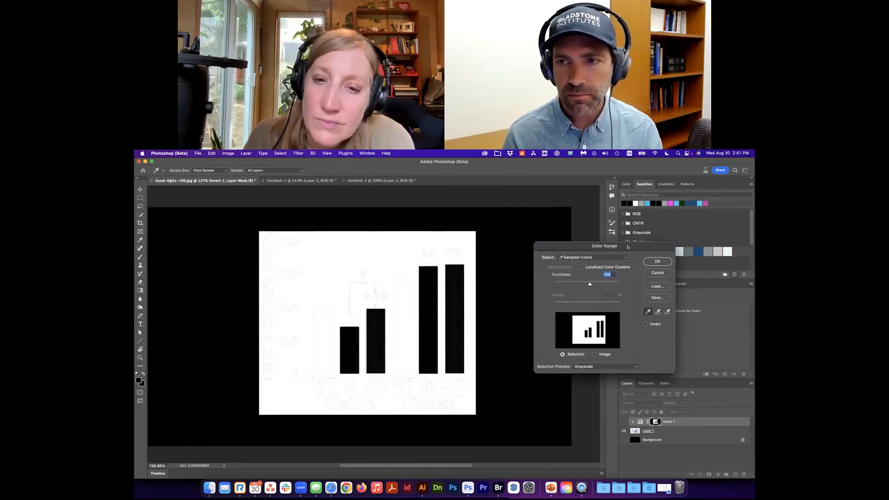
left_click_drag(570, 252, 526, 316)
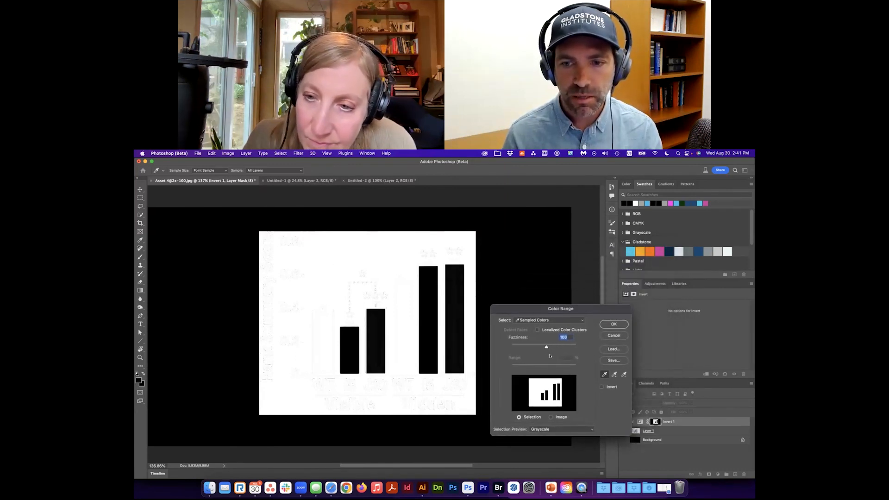
left_click(547, 429)
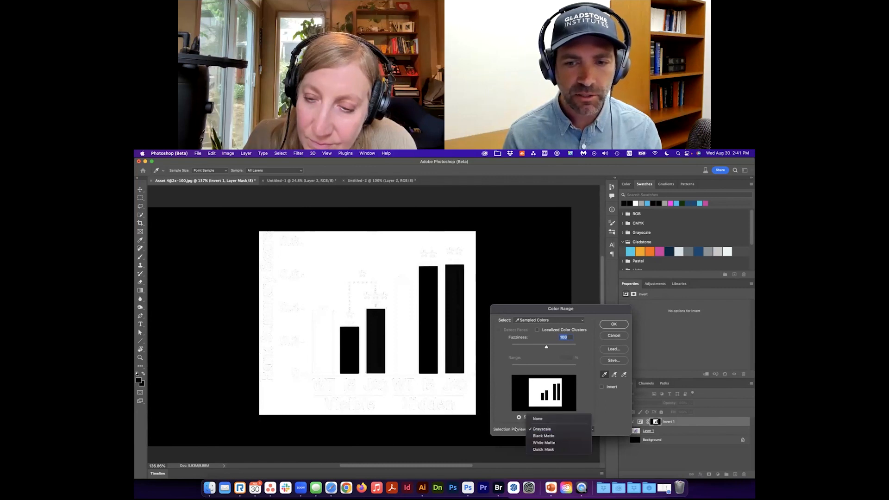
- Sample the white chart background, the black vertical axis and the fringe pixels around the 0.6 tick mark for the color range
left_click(361, 274)
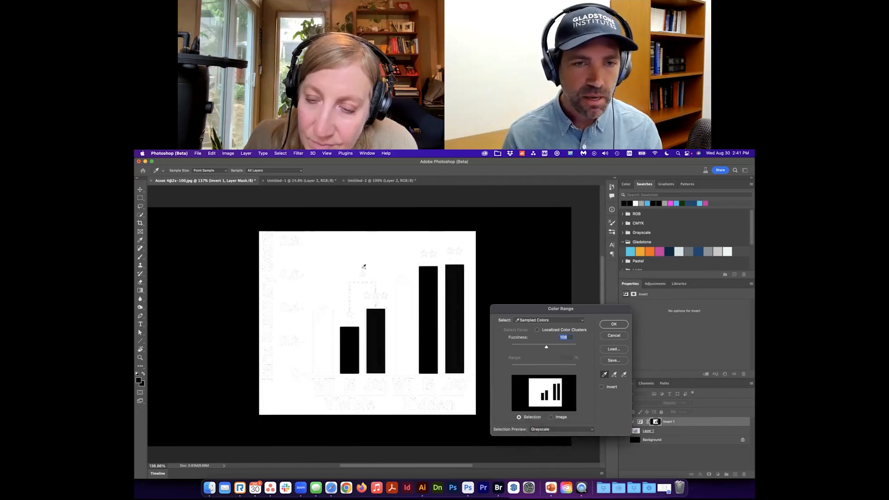
left_click(356, 304)
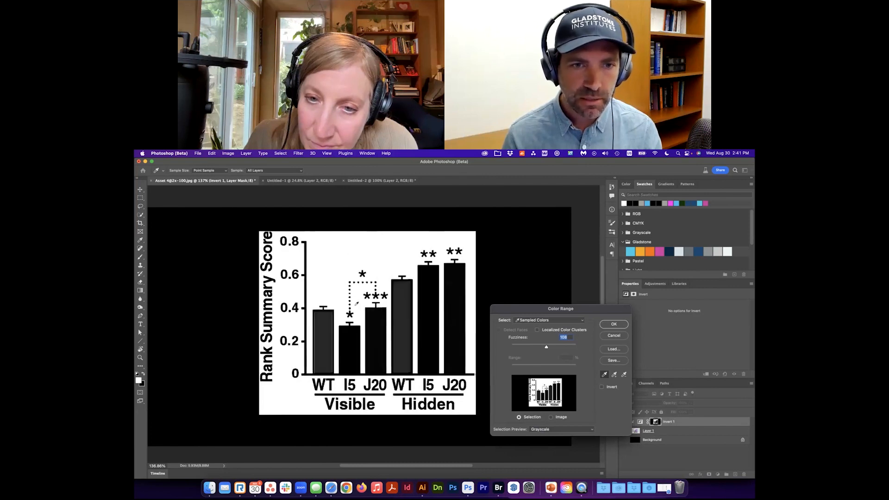
left_click(305, 253)
left_click_drag(296, 268, 335, 272)
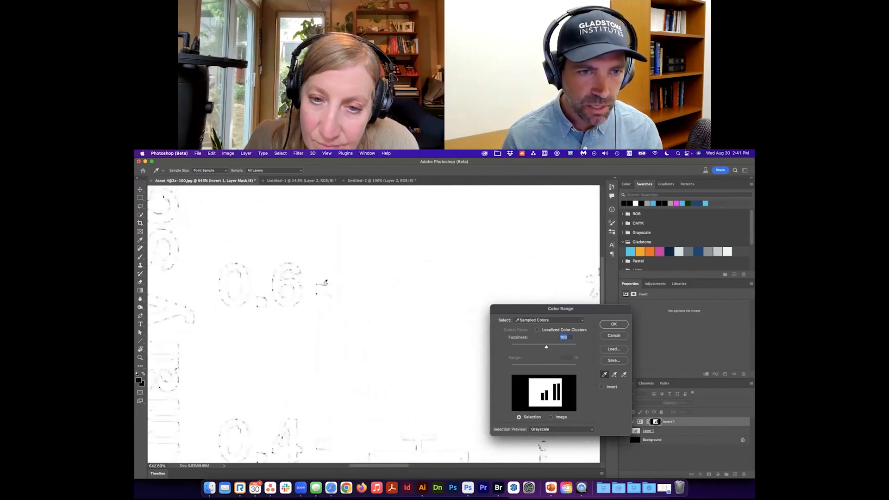
left_click(324, 281)
left_click(320, 282)
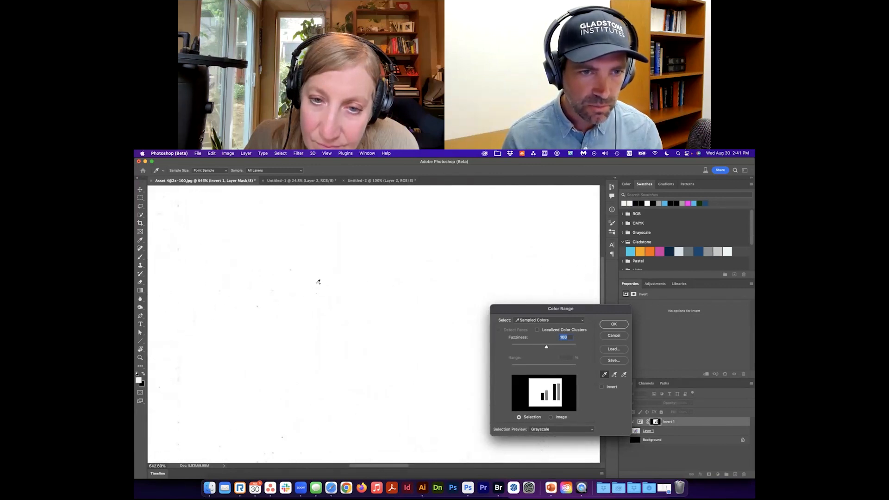
left_click(317, 290)
- Sample the leftover error-bar pixels above the Visible J20 bar and lower the fuzziness to 58
key("super+space")
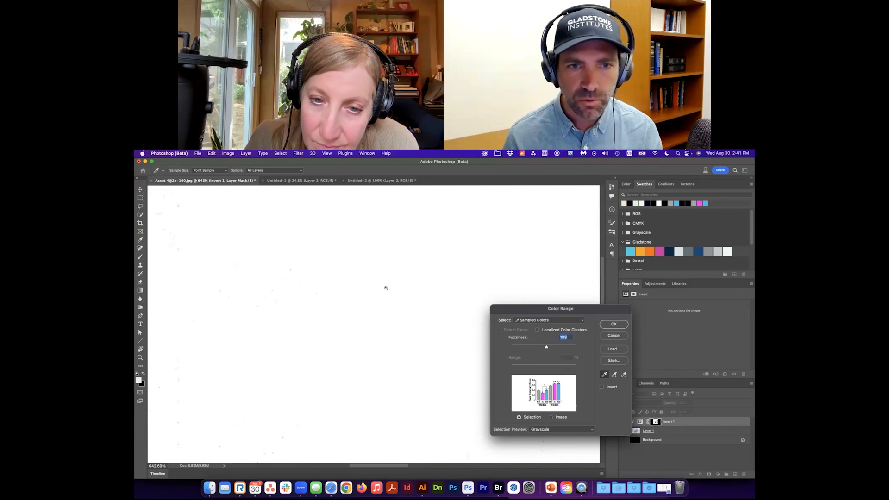
left_click_drag(386, 288, 346, 289)
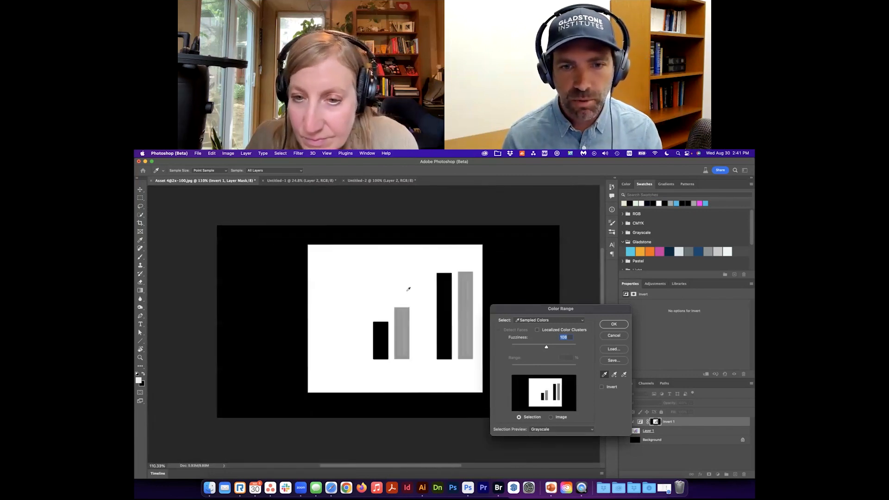
left_click_drag(545, 346, 527, 346)
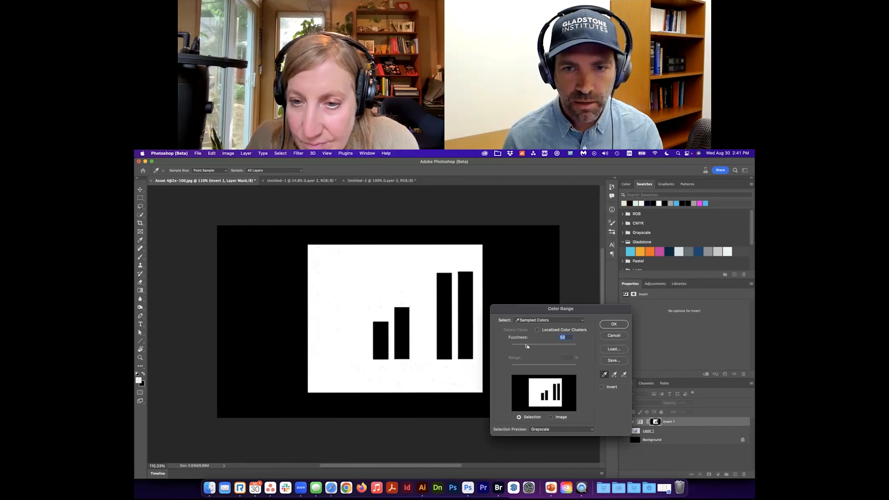
left_click_drag(406, 304, 469, 308)
left_click(363, 283)
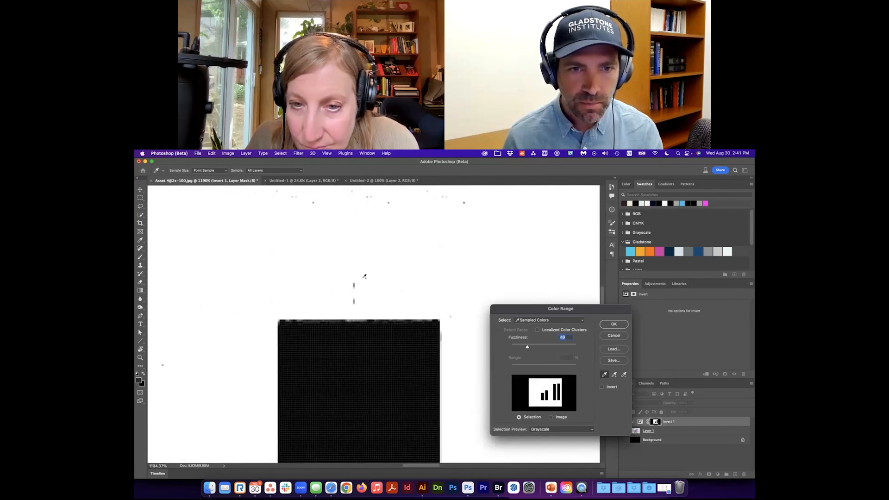
left_click(354, 282)
left_click_drag(435, 268, 382, 272)
left_click_drag(526, 345, 529, 347)
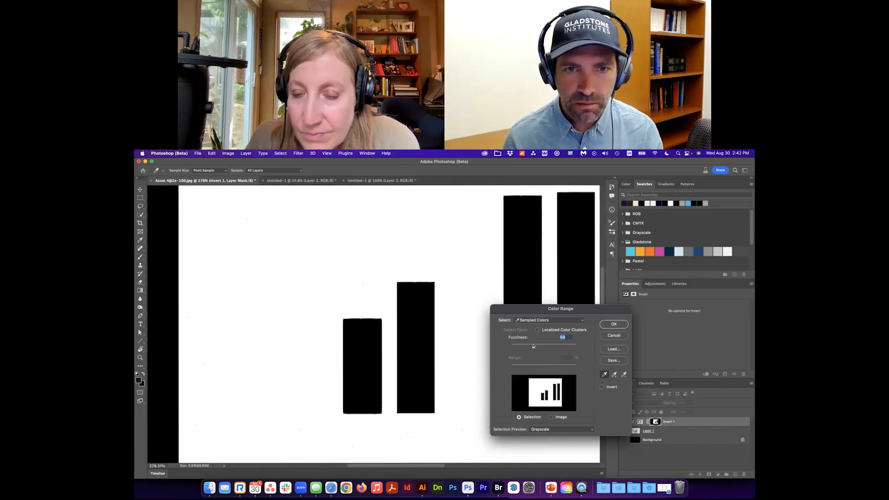
- Sample the remaining unselected pixels above the Visible J20 bar, set the fuzziness to 31 and apply the color range to the mask
left_click_drag(422, 253, 487, 258)
left_click_drag(430, 248, 401, 238)
left_click(402, 235)
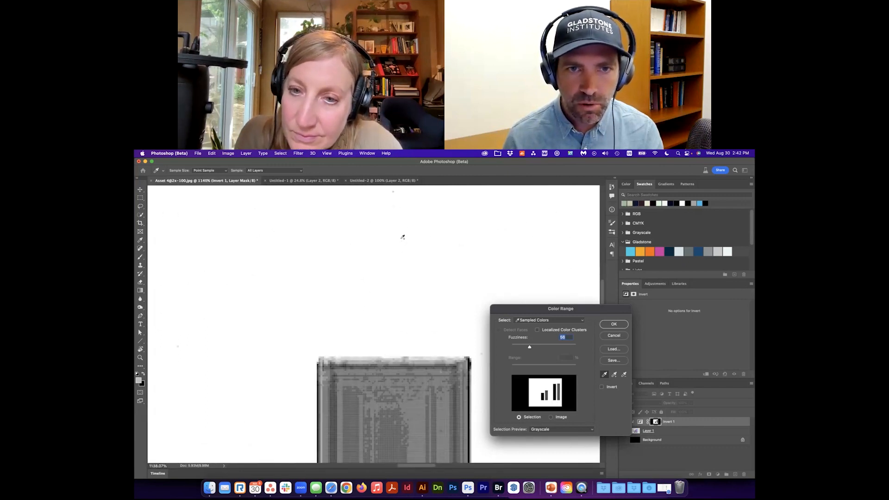
left_click_drag(425, 266, 416, 266)
left_click_drag(434, 301, 384, 297)
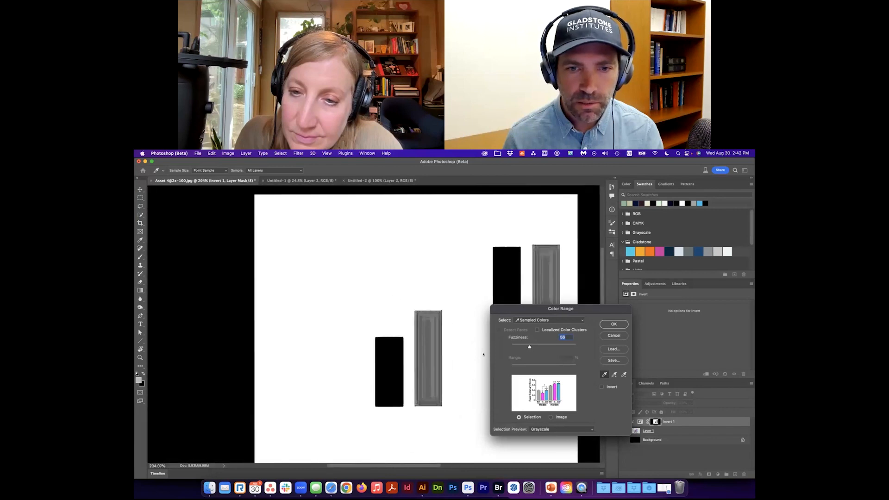
left_click_drag(529, 345, 520, 346)
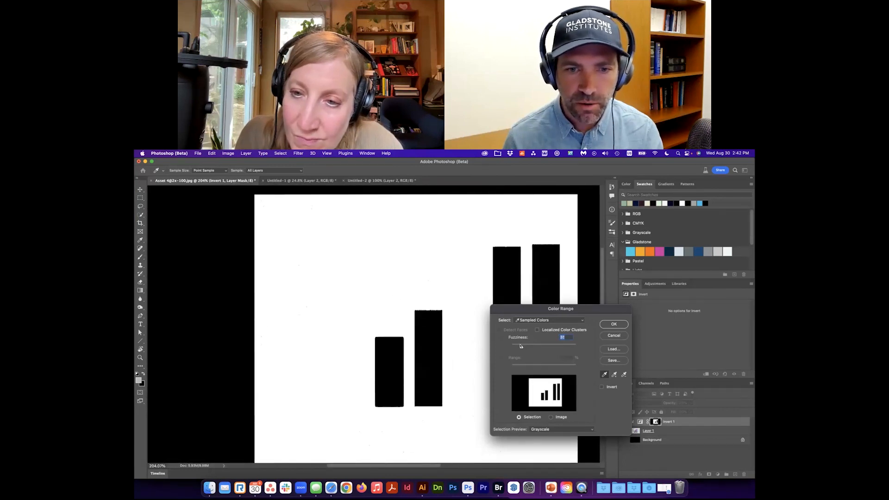
scroll(449, 309, "down", 5)
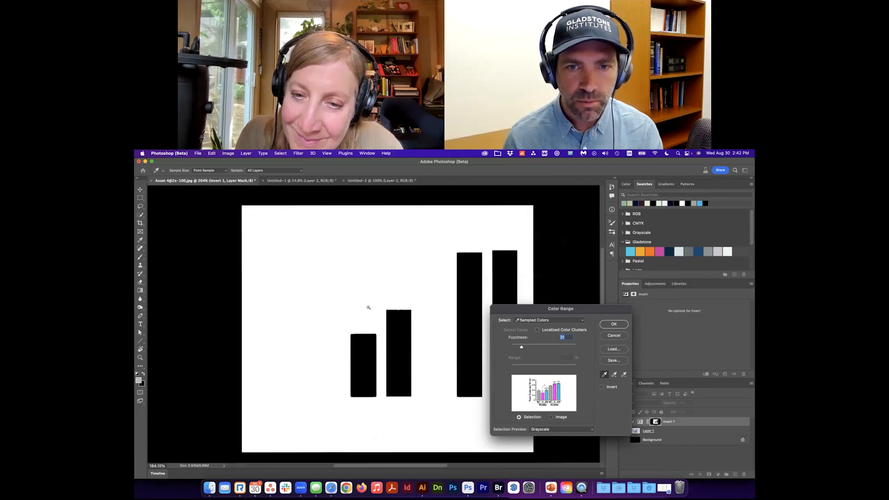
left_click(613, 325)
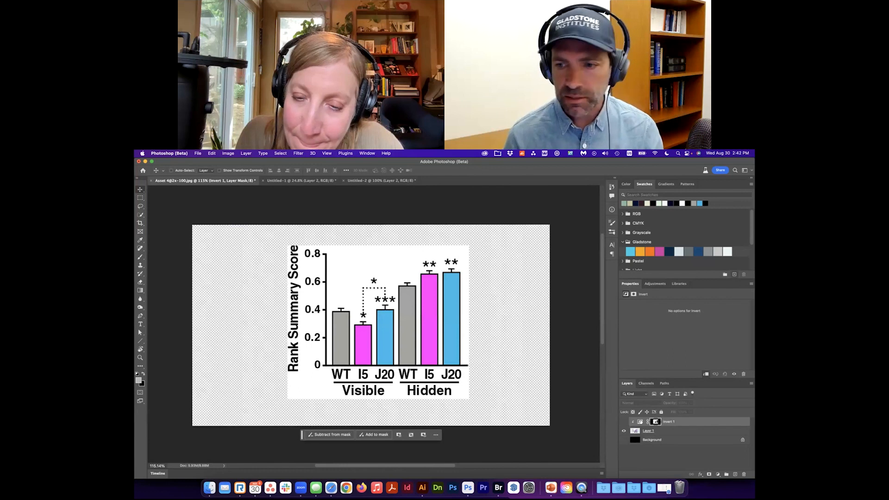
- Select the sampled colors on Layer 1 using Color Range with a fuzziness of 31
key("super")
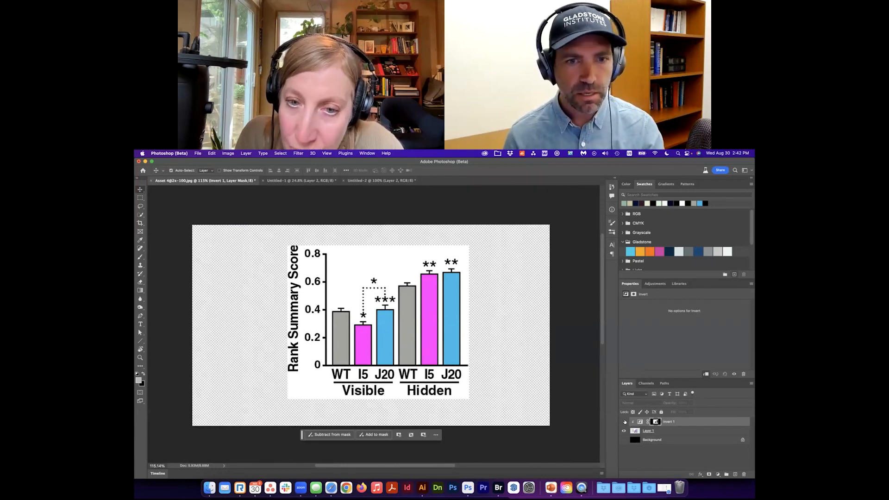
left_click(623, 421)
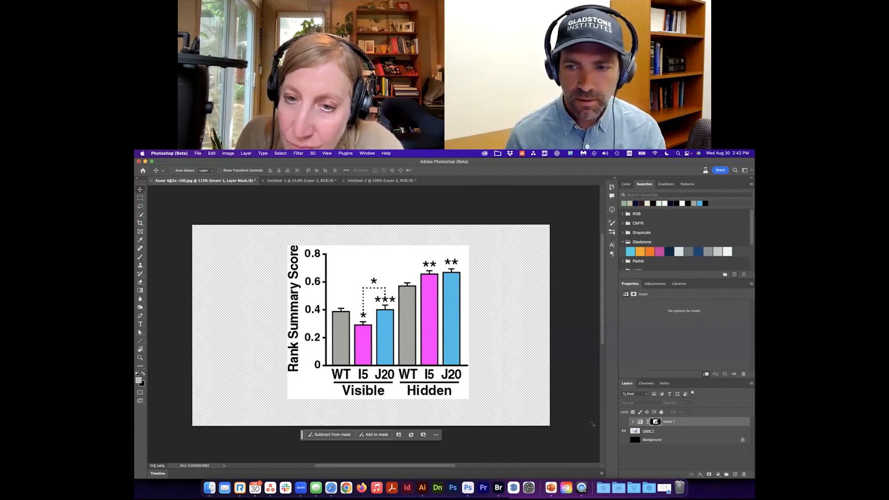
left_click(329, 239)
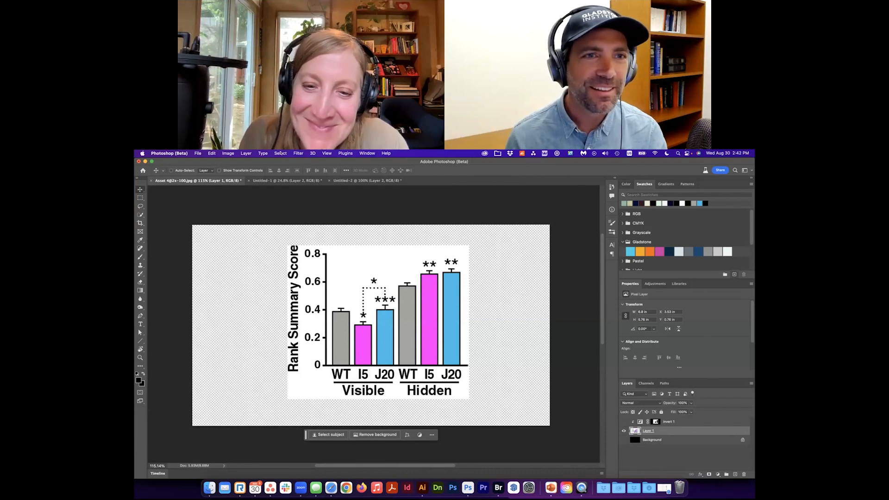
left_click(294, 154)
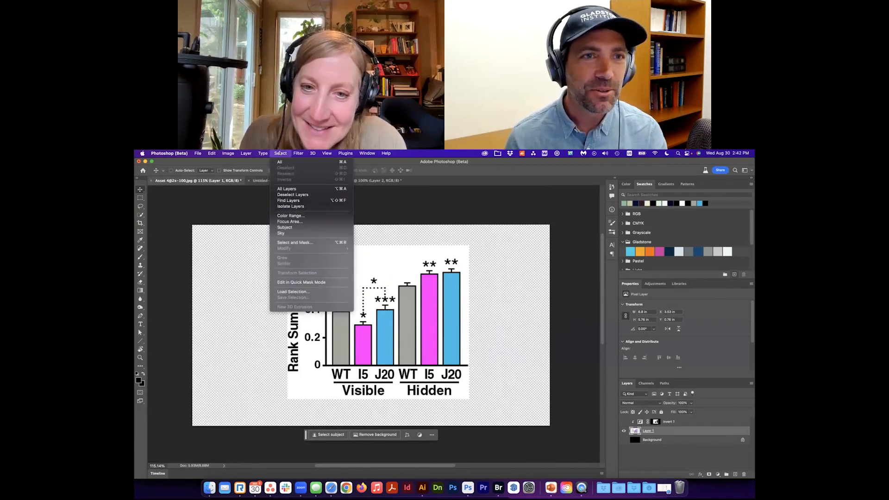
left_click(282, 216)
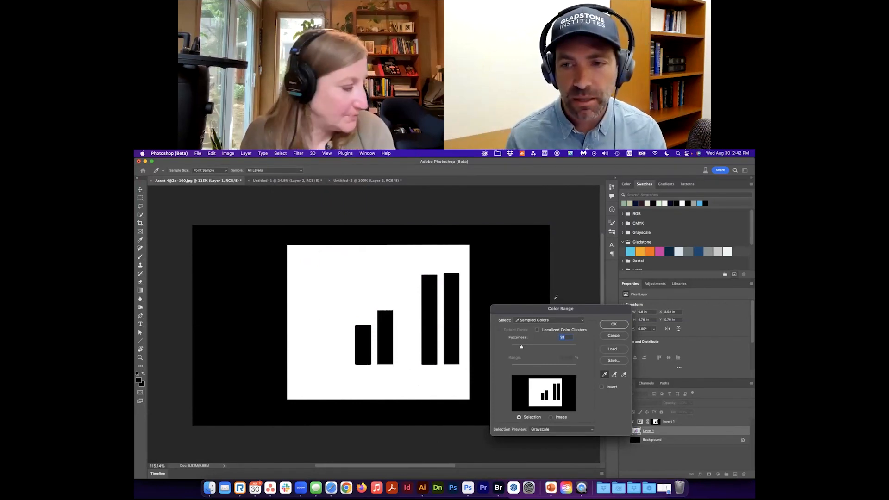
left_click(613, 324)
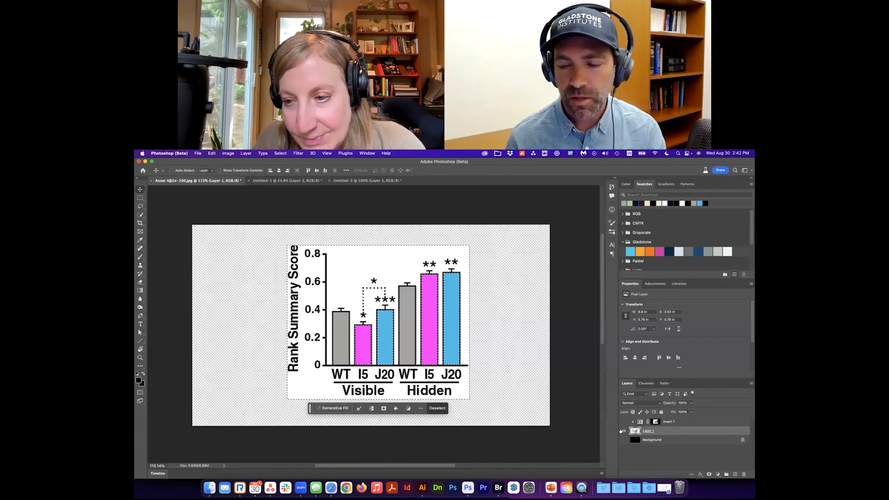
- Show the hidden Invert 1 and Background layers and clear the active selection
left_click(623, 431, "alt")
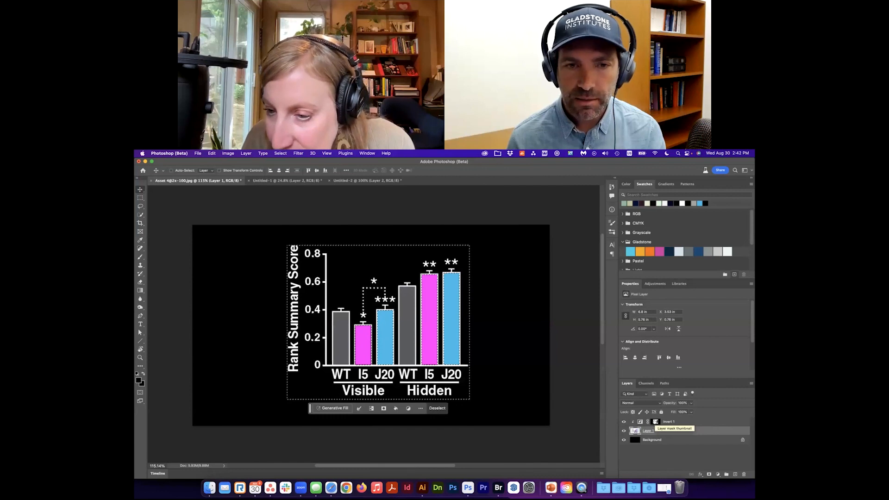
left_click(654, 422, "alt")
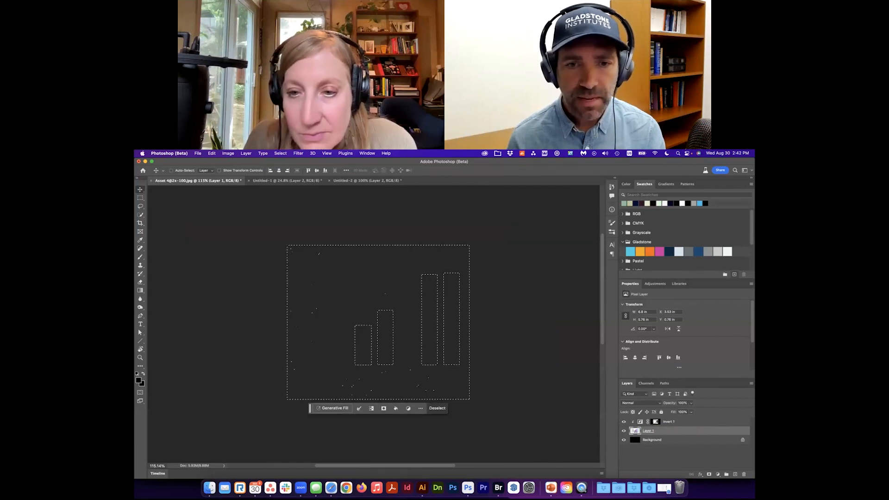
left_click(655, 422, "alt")
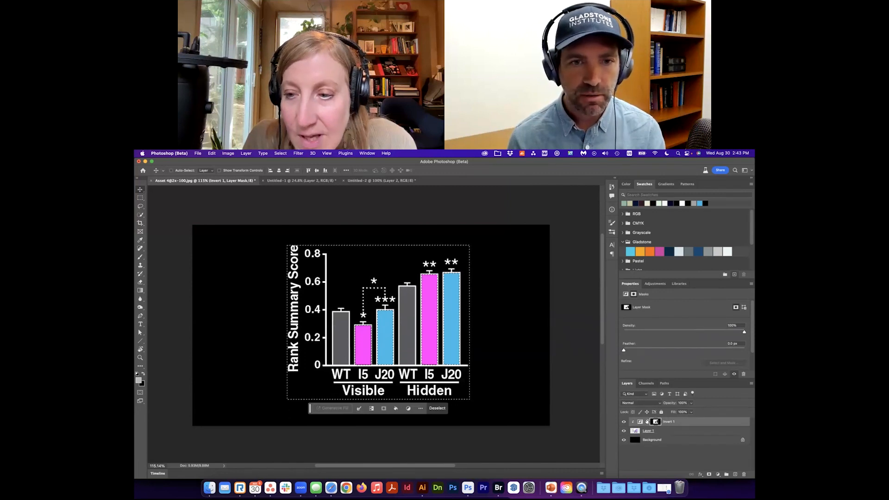
key("super")
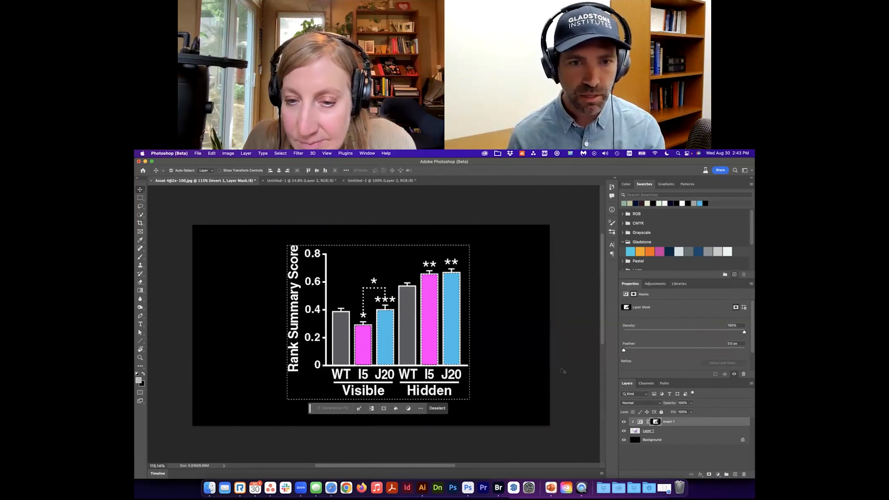
key("super+d")
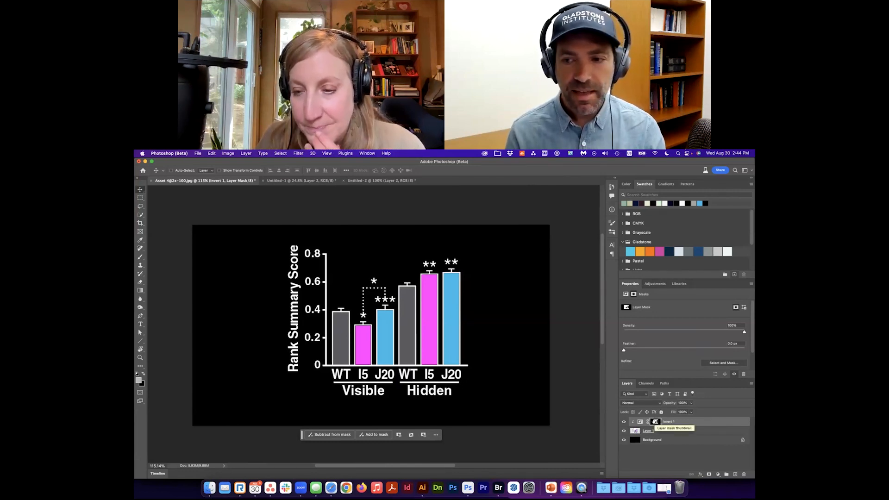
- Examine the Invert 1 layer's mask by itself on the canvas, and return to the normal chart view
left_click(654, 421, "alt")
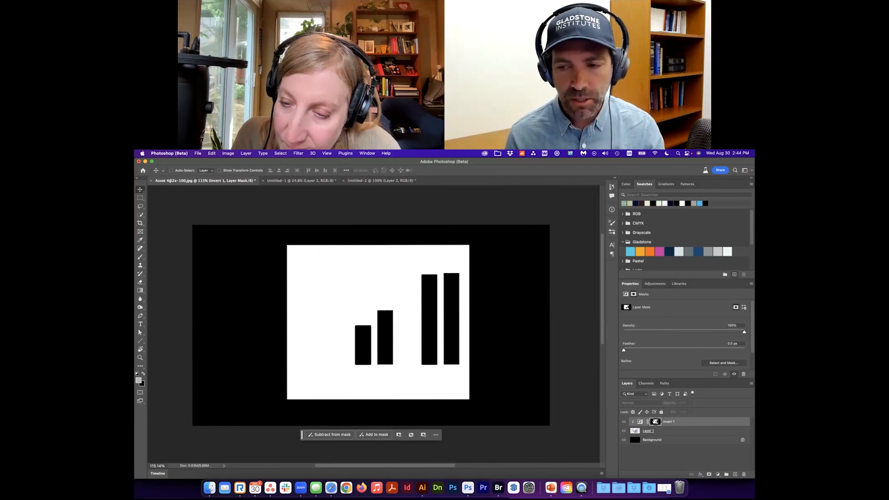
left_click(654, 421, "alt")
left_click(654, 421, "alt")
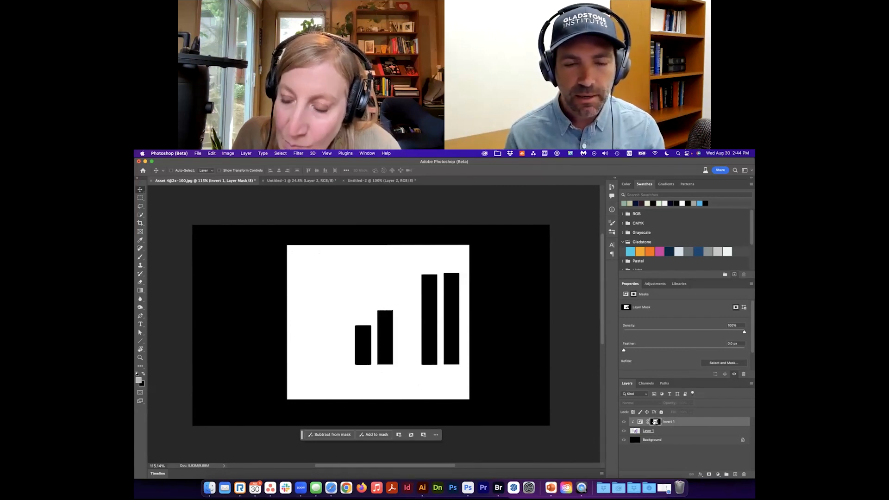
left_click(654, 421, "alt")
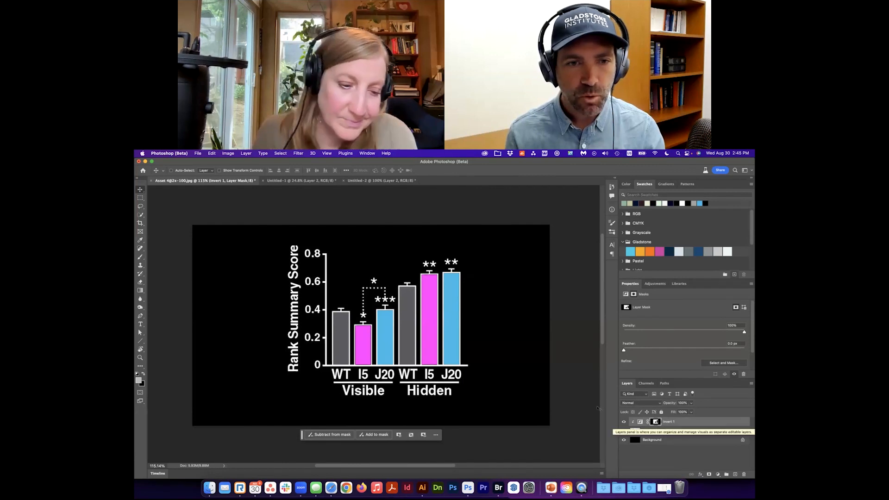
- Hide the Background layer and select the whole canvas with both the Invert 1 layer and Layer 1 targeted
left_click(623, 440)
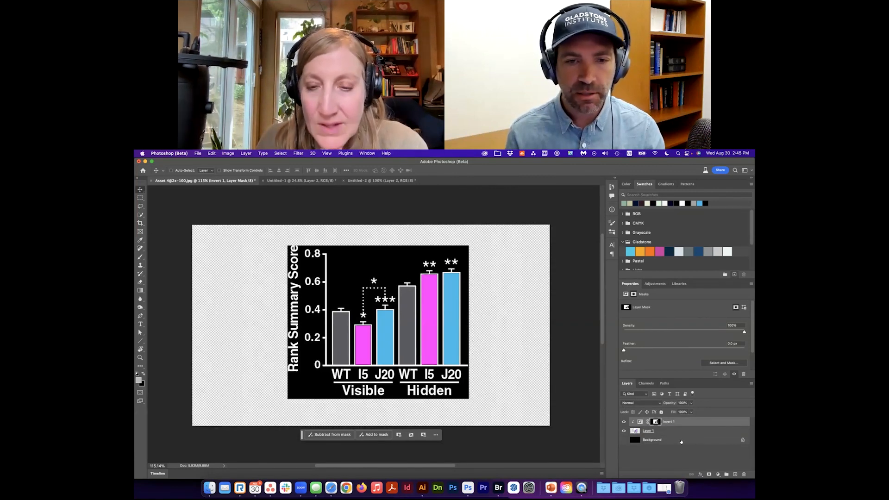
key("super+a")
left_click(639, 421)
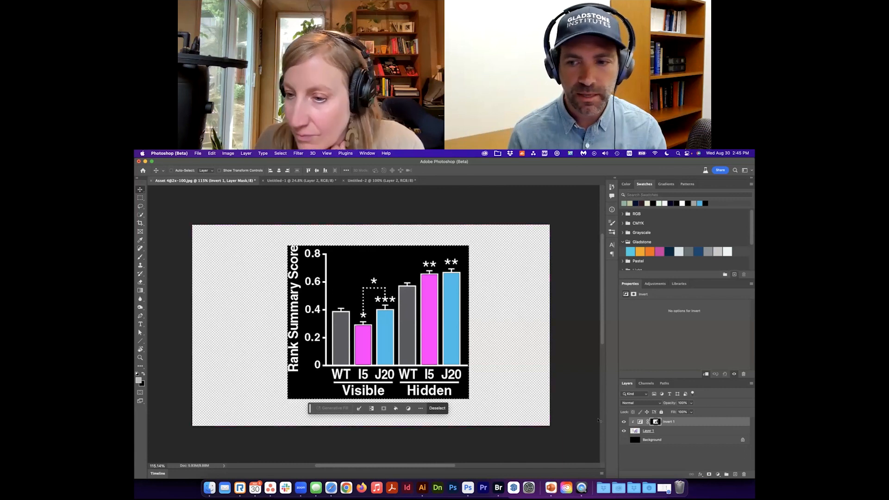
left_click(674, 430, "shift")
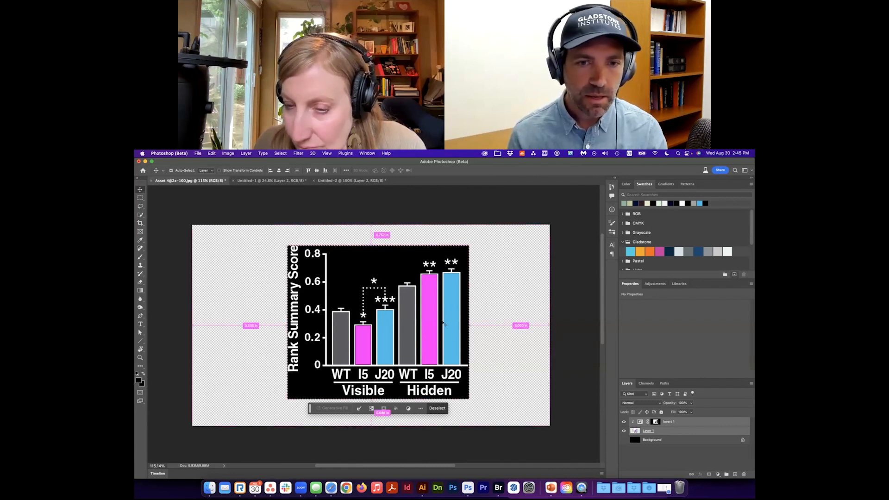
- Try to paste the copied chart onto the black slide in PowerPoint
key("super+Tab")
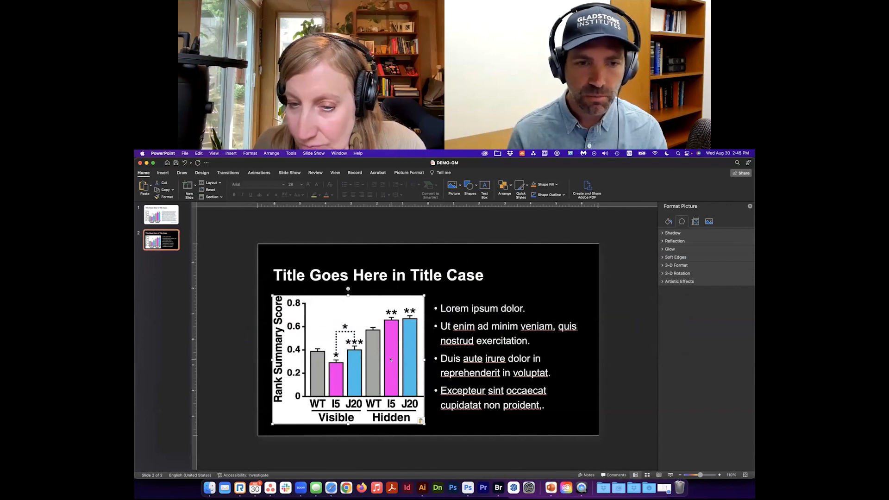
key("super+v")
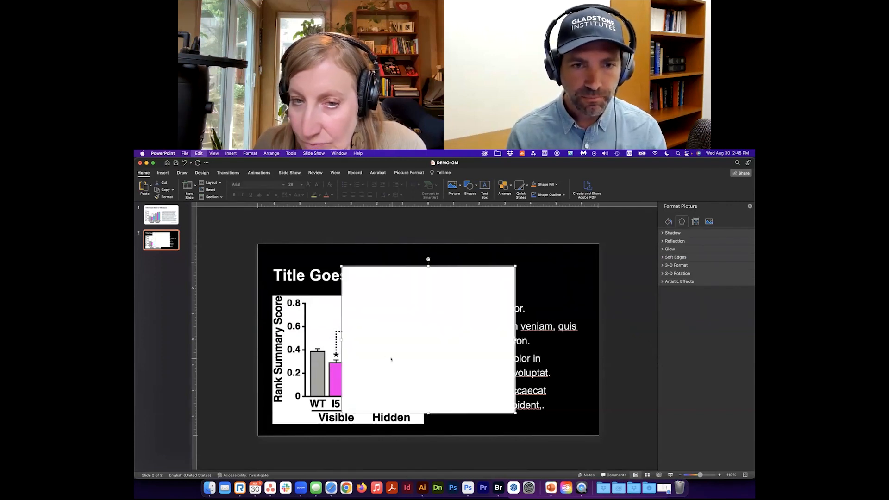
key("super+z")
key("super+Tab")
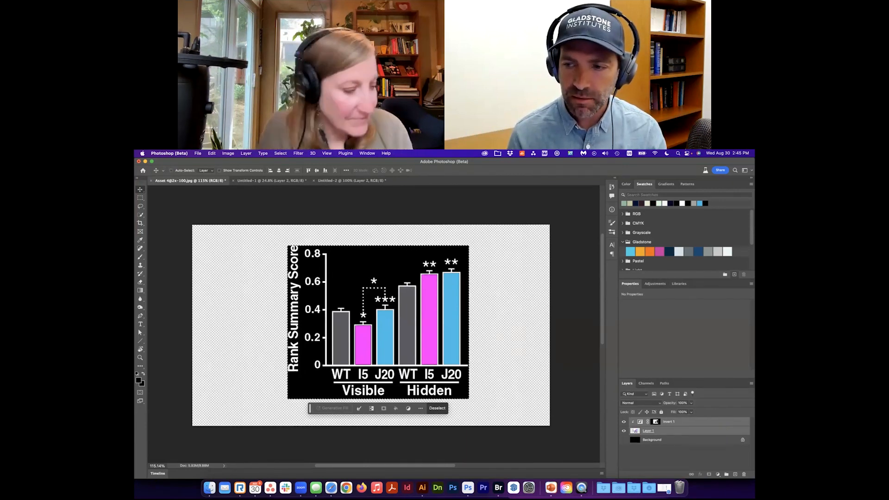
- Merge the Invert 1 adjustment layer and Layer 1 into a single pixel layer
left_click(751, 383)
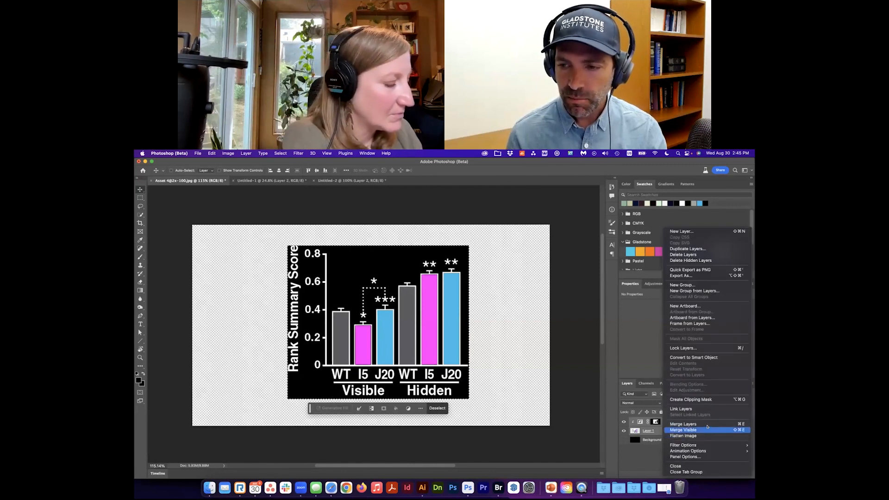
left_click(645, 433)
key("super+e")
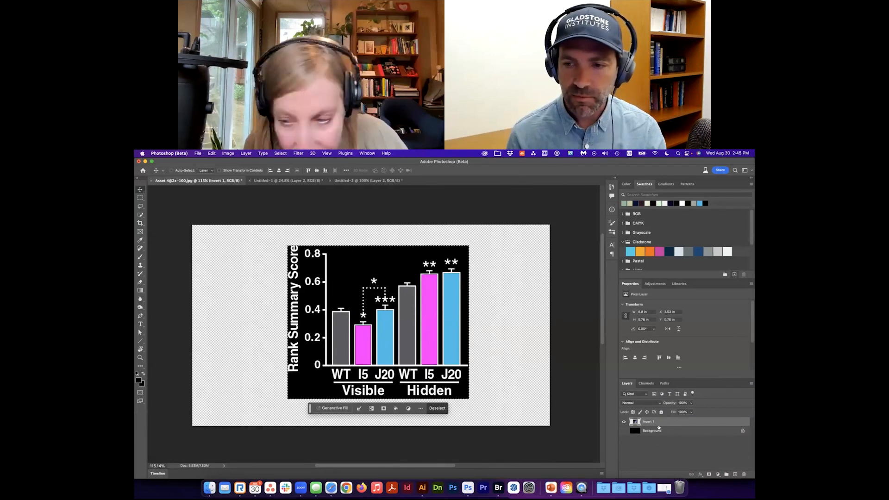
left_click(623, 421)
left_click(623, 421)
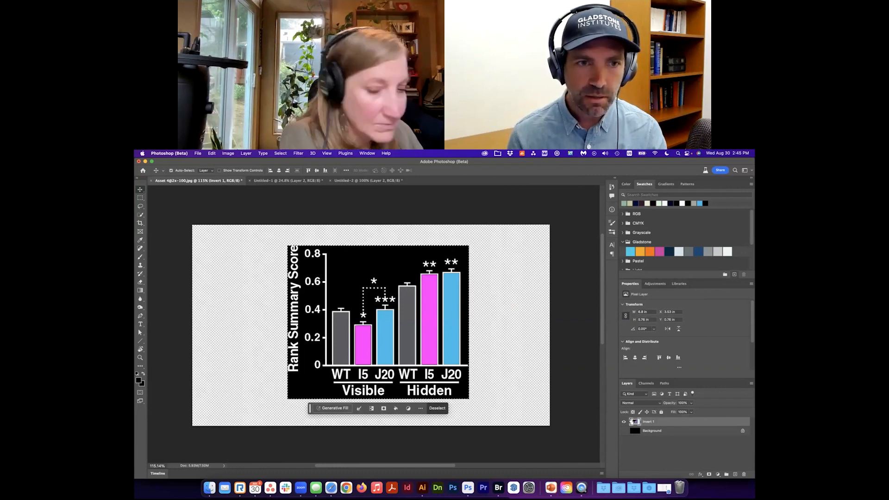
- Switch to PowerPoint, paste the merged inverted chart onto the black slide and move it toward the old white-background chart
key("super+Tab")
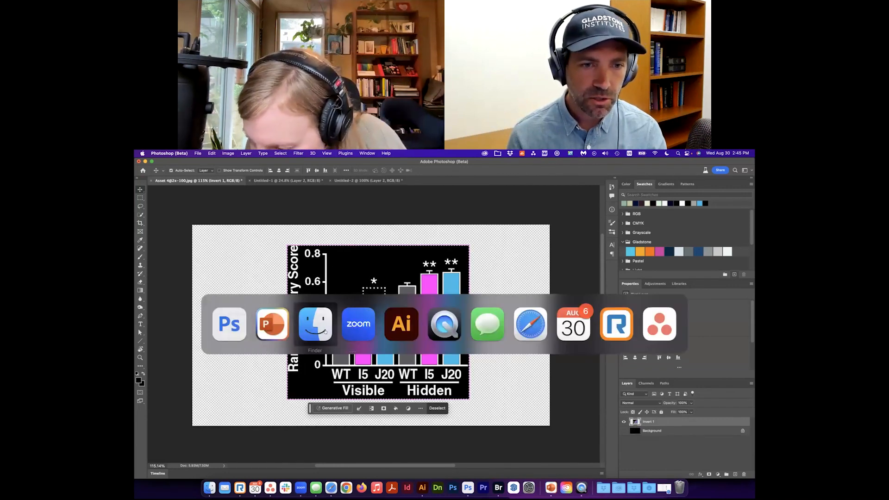
left_click(266, 325)
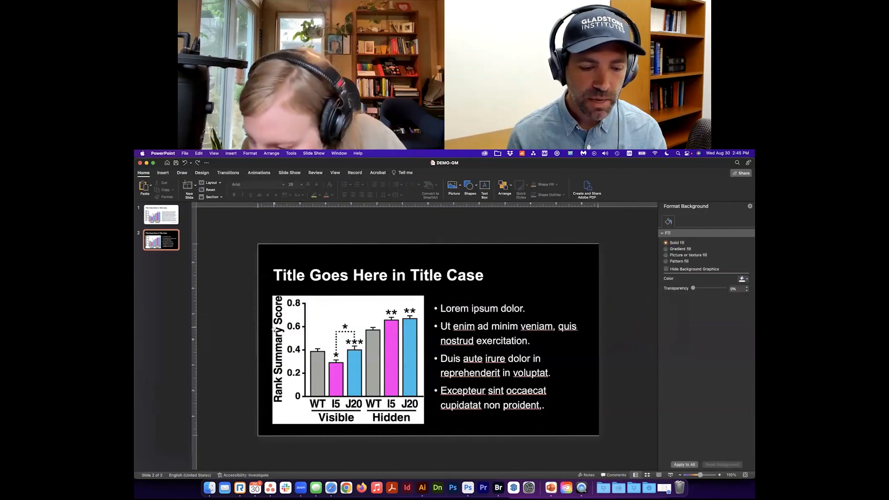
key("super+v")
left_click_drag(392, 325, 333, 336)
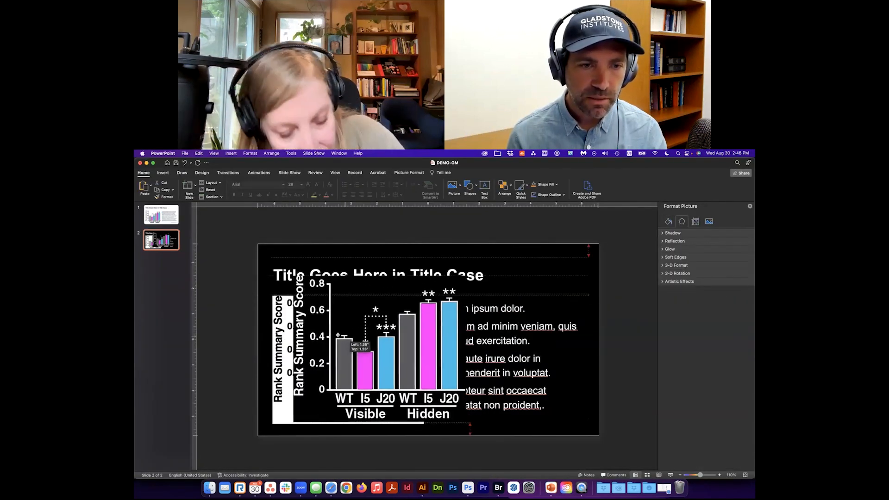
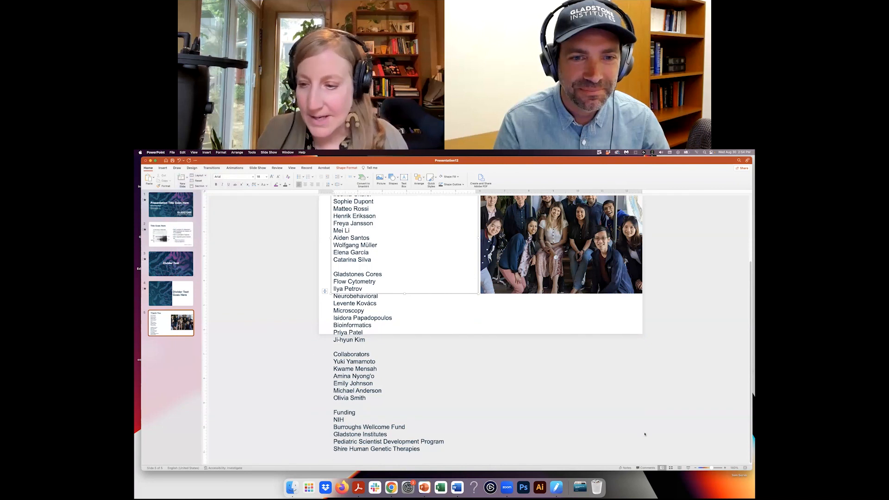
left_click_drag(711, 468, 709, 468)
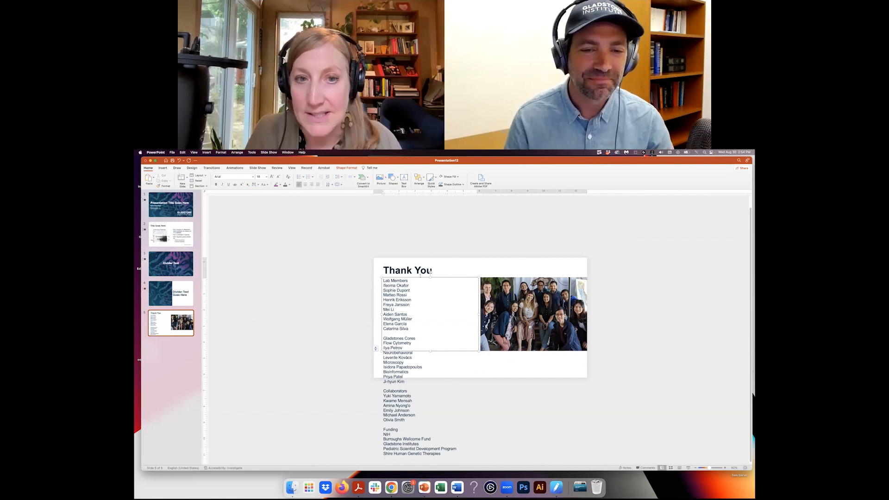
left_click_drag(388, 280, 409, 310)
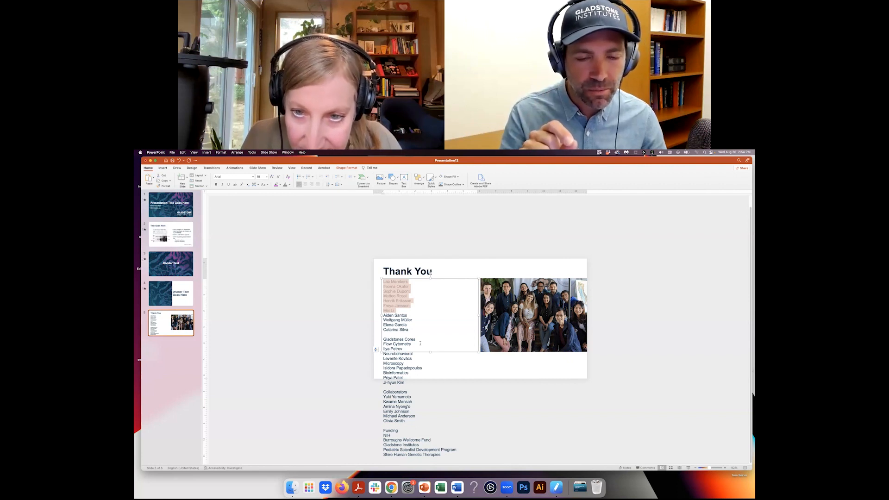
left_click(403, 349)
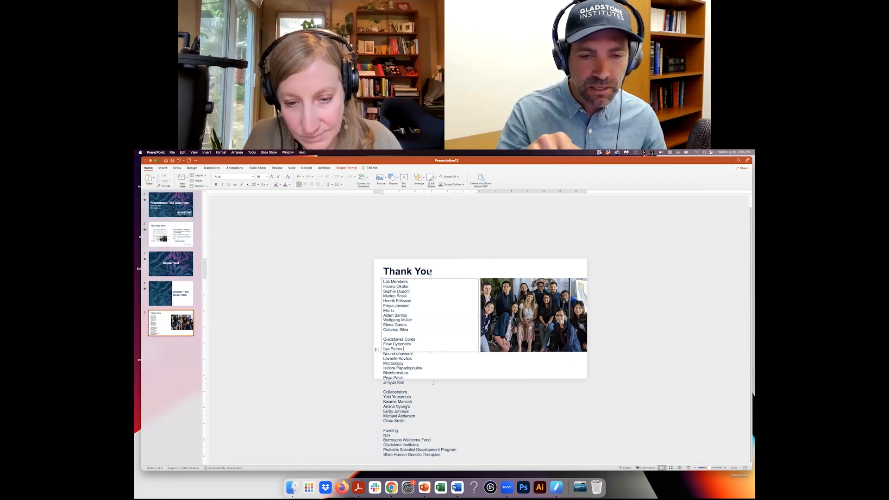
left_click(441, 458)
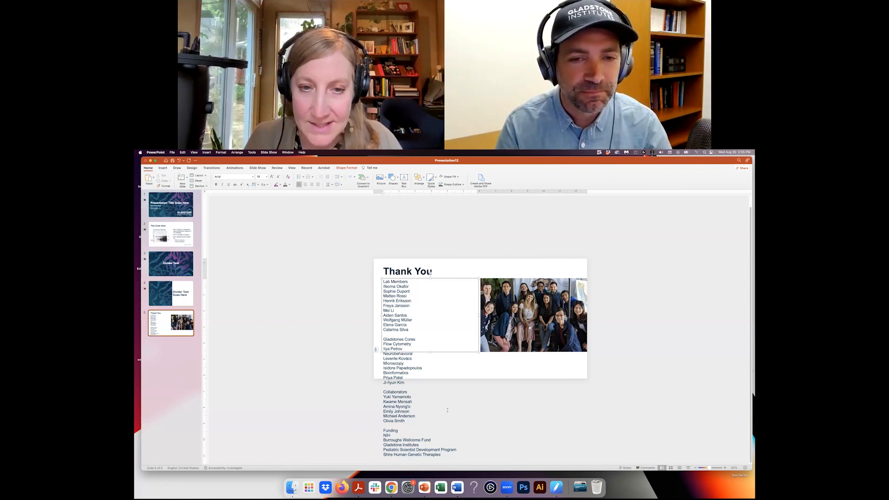
left_click_drag(384, 291, 397, 313)
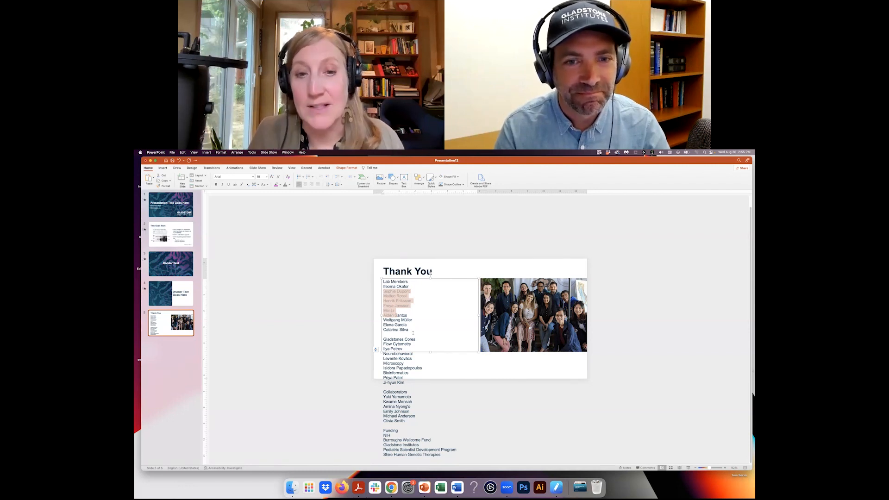
- Arrange the Thank You slide's acknowledgements list in two columns with added spacing and extend its text box to the slide's lower edge
left_click(438, 278)
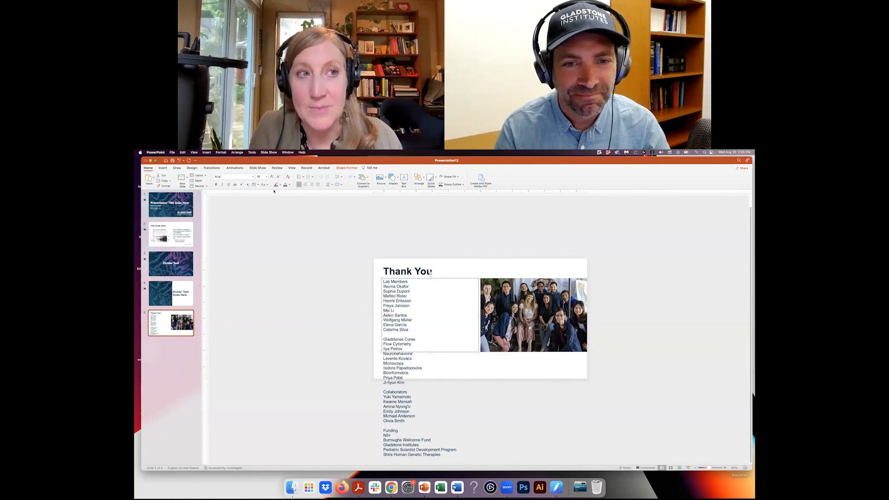
left_click(221, 152)
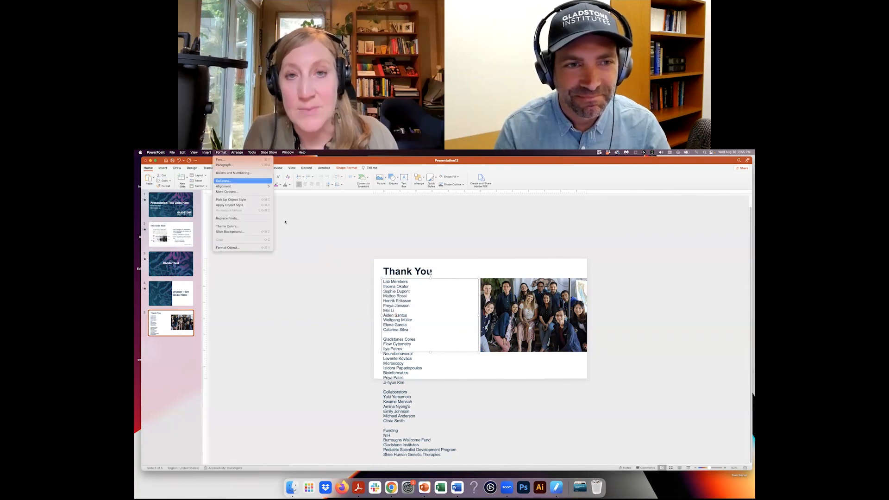
key("Return")
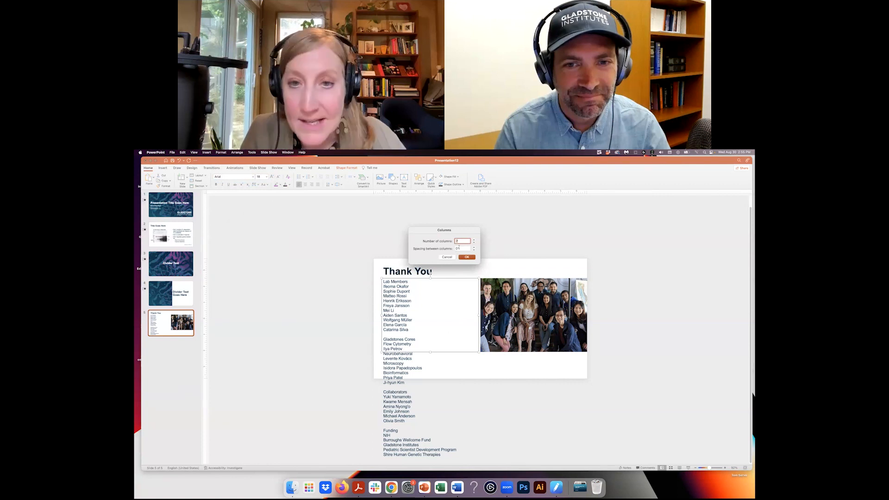
left_click(457, 248)
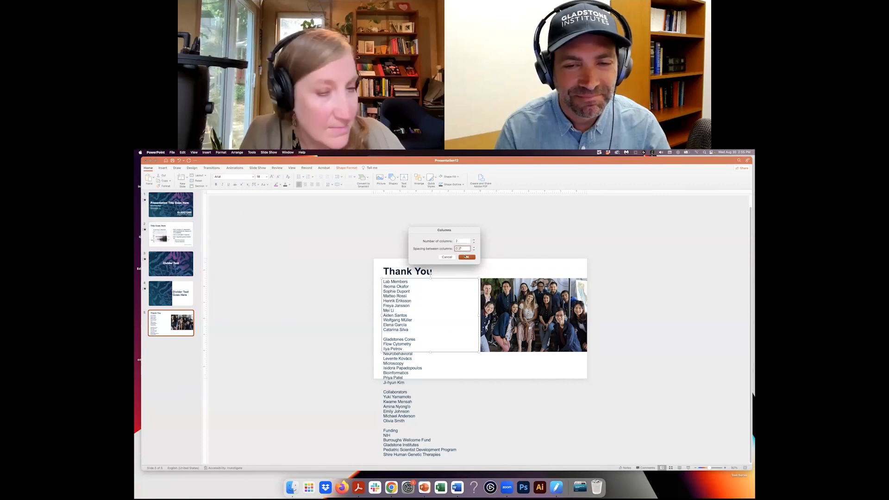
left_click(468, 257)
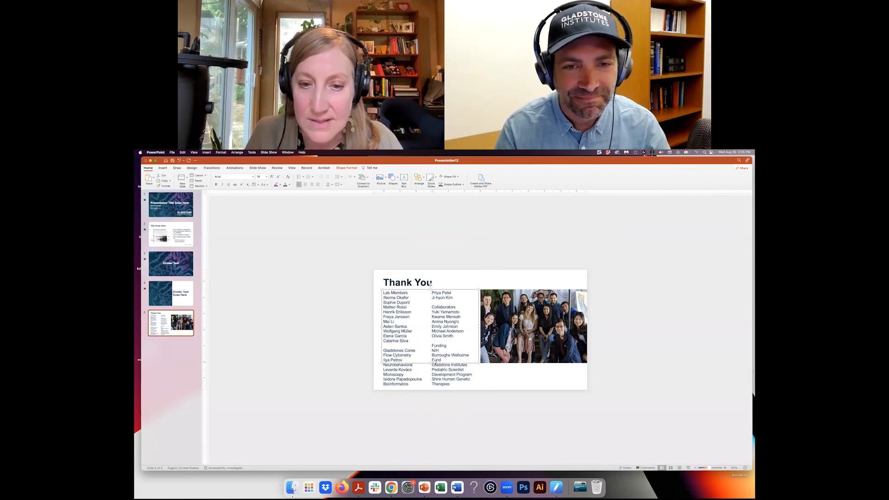
left_click_drag(430, 364, 431, 389)
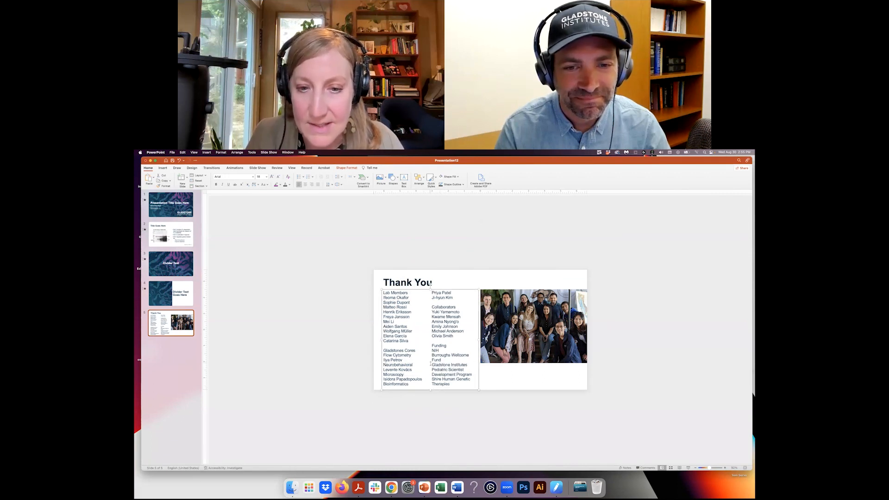
left_click_drag(501, 160, 495, 160)
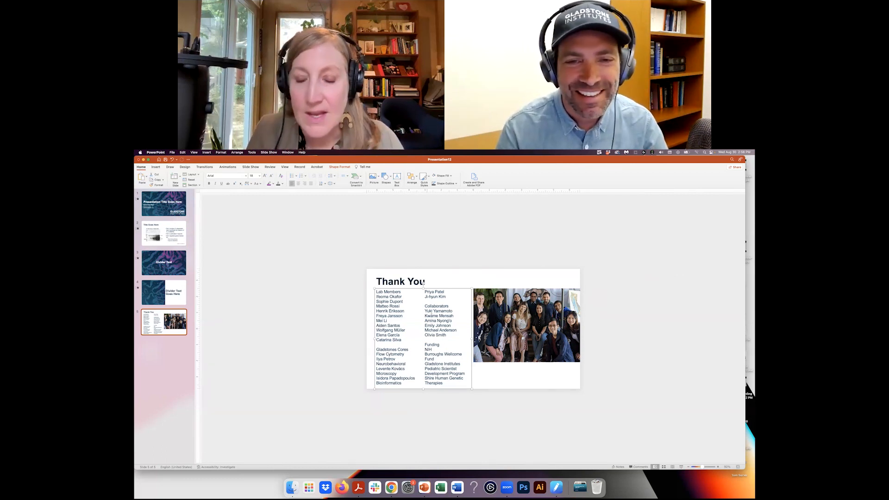
- Make the Lab Members and Gladstones Cores headings bold at 24 pt
triple_click(403, 290)
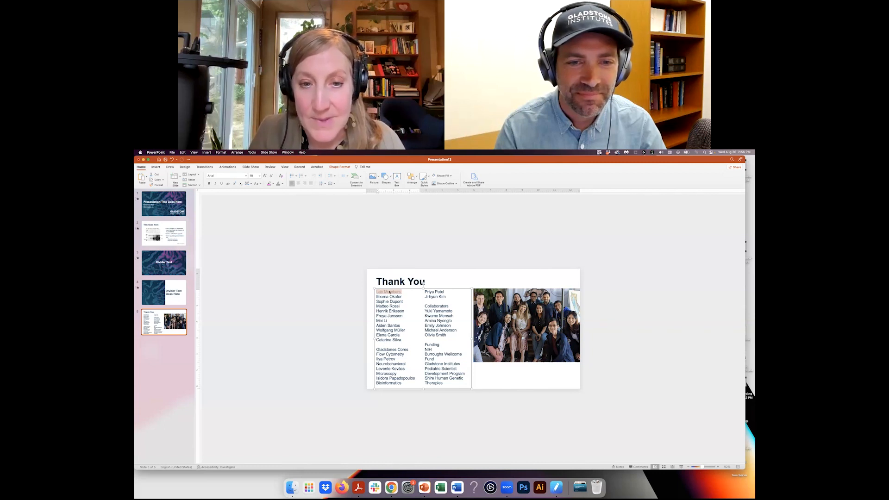
left_click(209, 183)
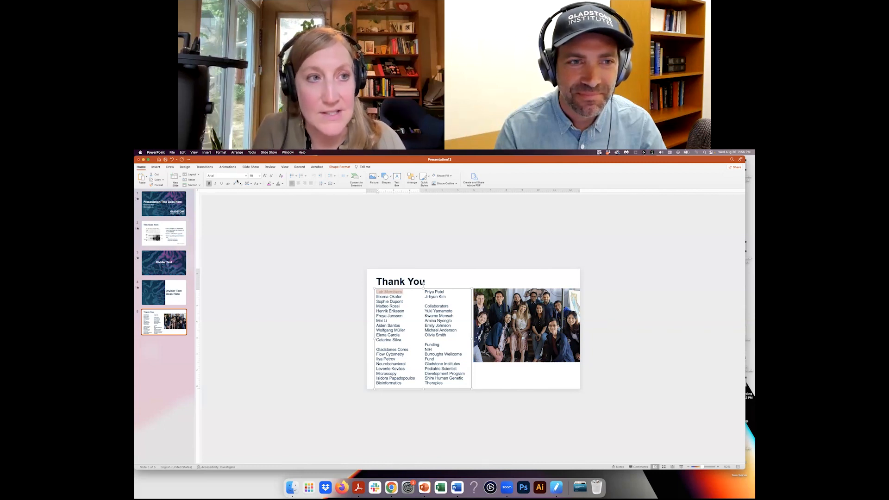
left_click(260, 177)
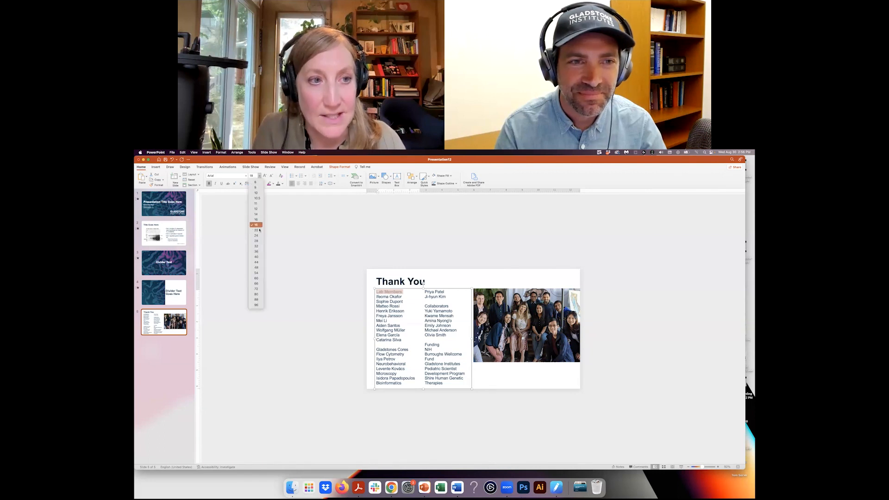
left_click(255, 235)
left_click_drag(409, 350, 376, 350)
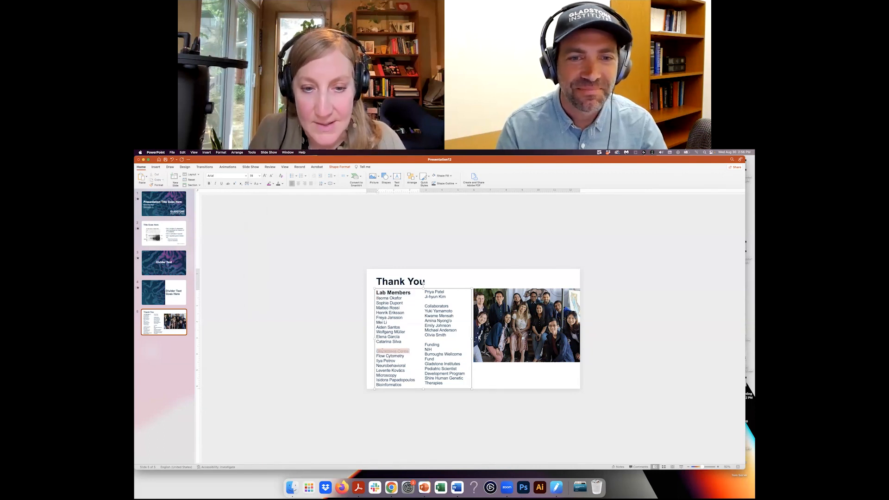
left_click(259, 177)
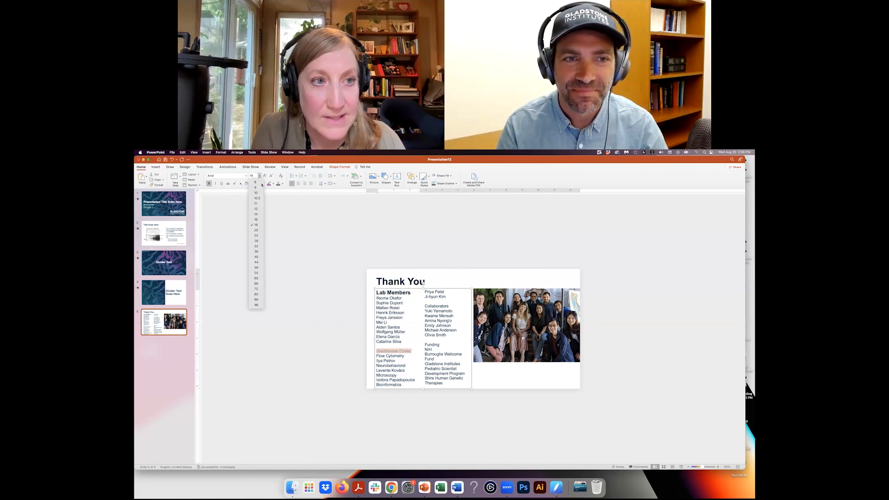
left_click(255, 235)
- Make the Collaborators and Funding headings bold at 24 pt
double_click(446, 310)
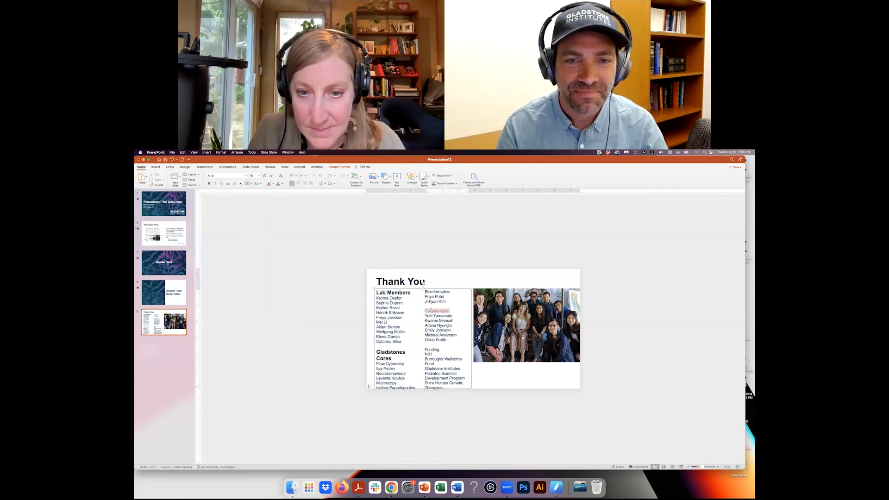
left_click(209, 183)
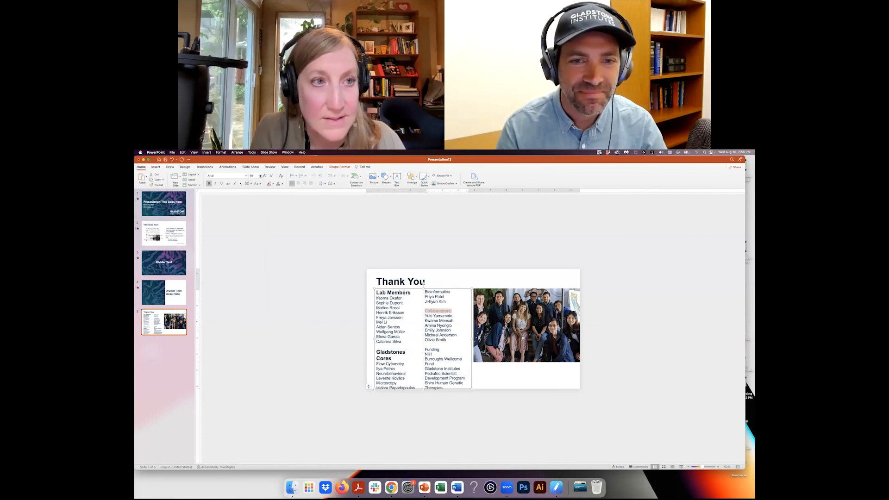
left_click(259, 176)
left_click(256, 235)
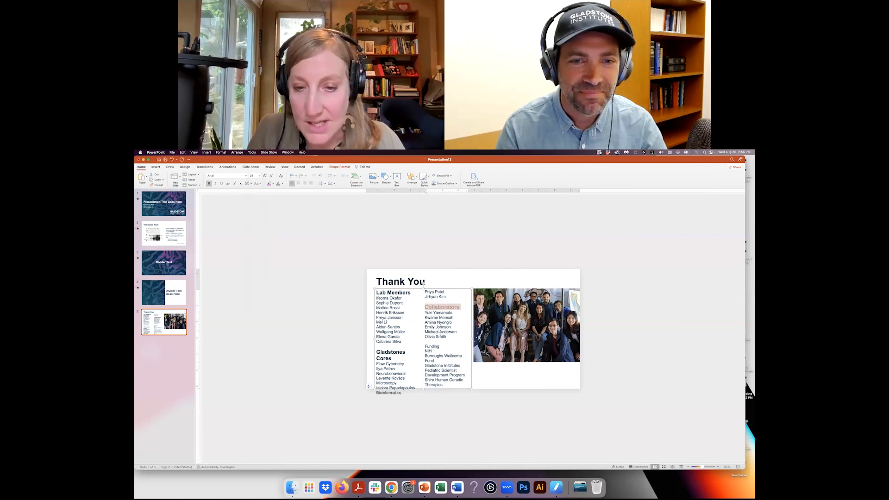
double_click(441, 346)
left_click(209, 183)
left_click(260, 177)
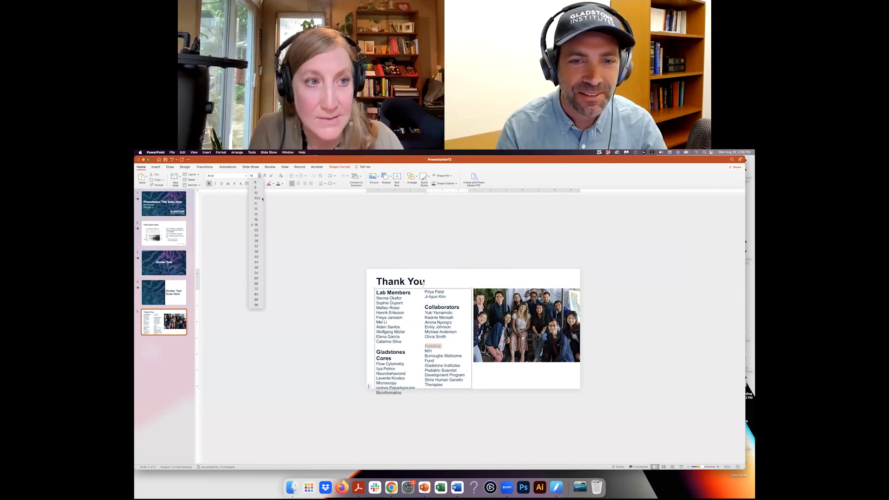
left_click(256, 236)
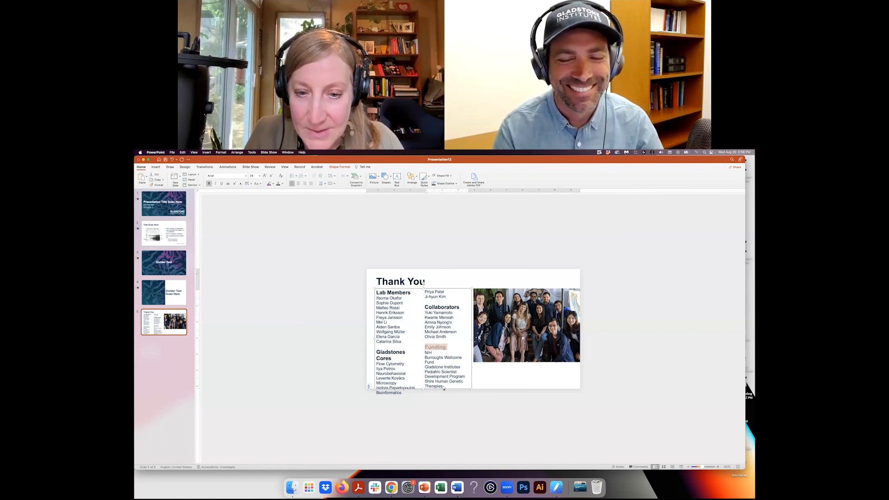
- Set the acknowledgements text box to shrink text on overflow and adjust its height to end just above the slide's lower edge
left_click_drag(423, 388, 424, 381)
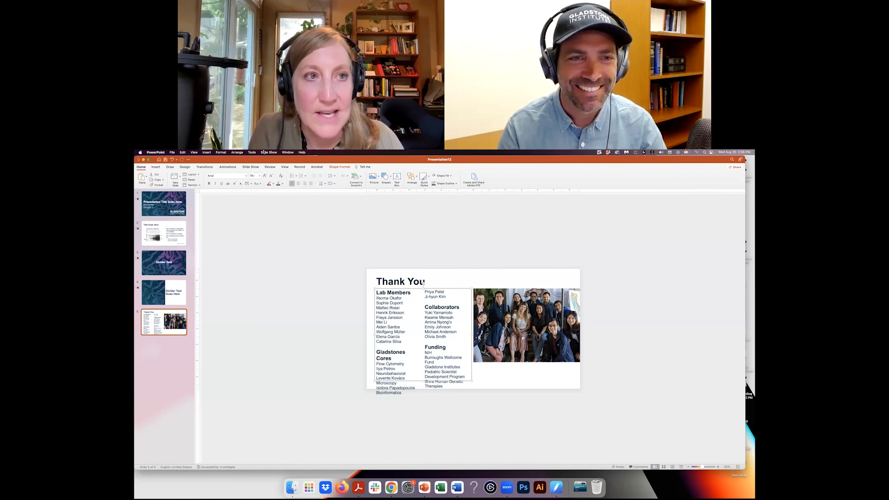
left_click(221, 152)
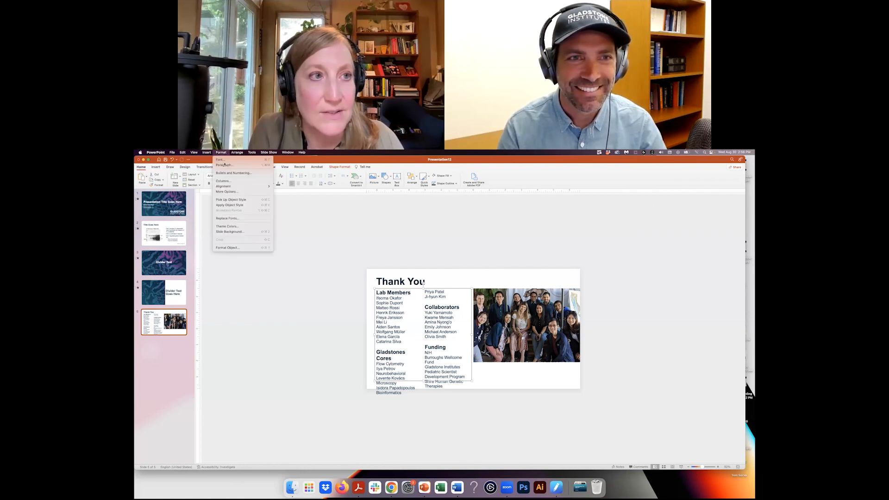
left_click(240, 249)
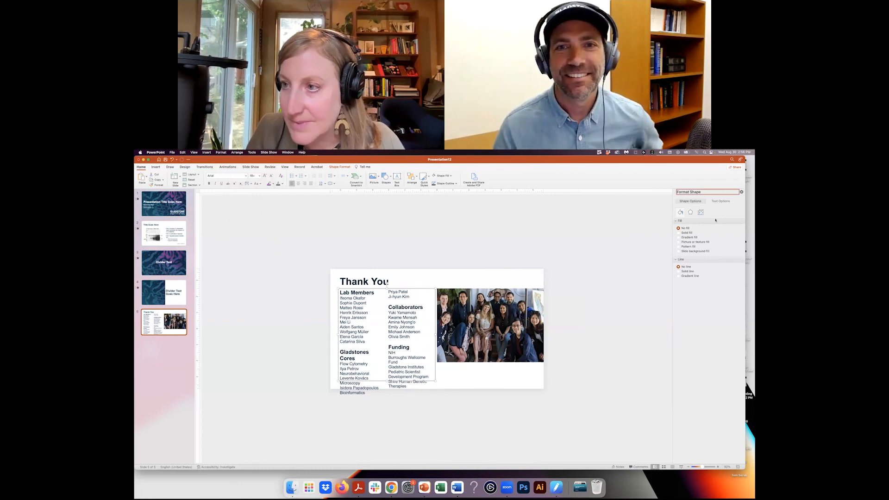
left_click(701, 212)
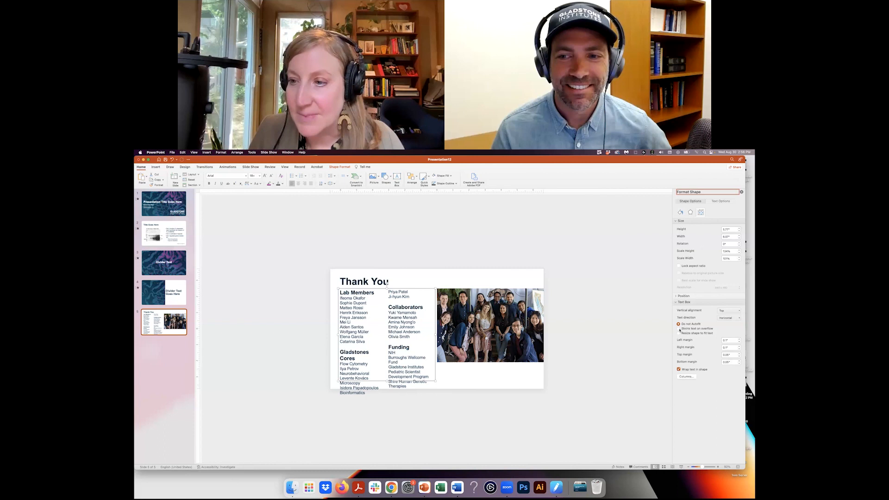
left_click(678, 328)
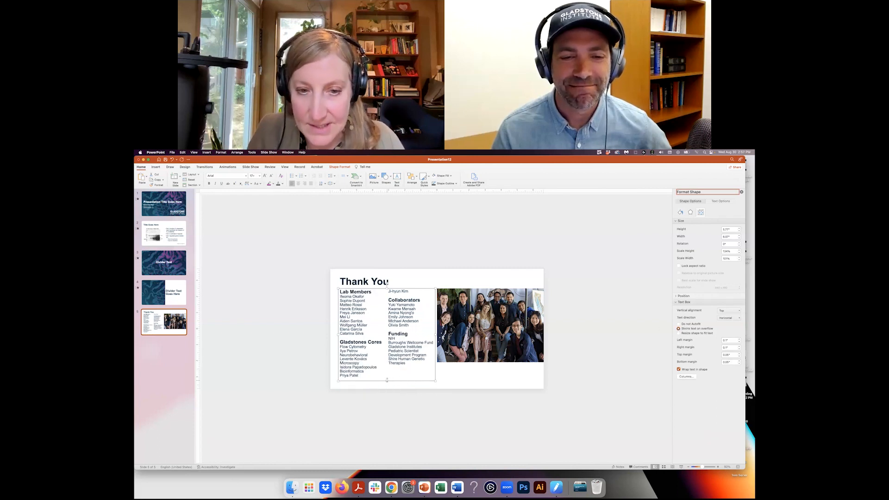
mouse_move(386, 380)
left_mouse_down()
mouse_move(396, 390)
mouse_move(388, 385)
left_mouse_up()
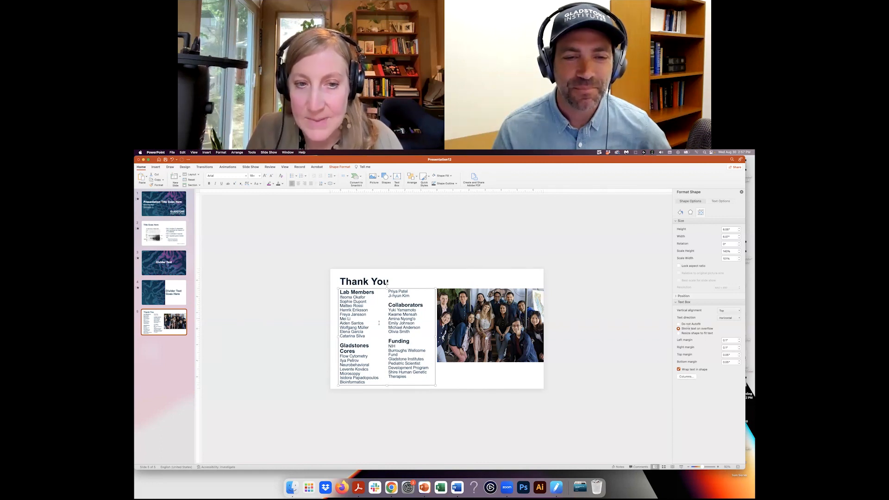
- Bold the core names Flow Cytometry, Neurobehavioral, Microscopy and Bioinformatics in the acknowledgements list, then deselect the text box
triple_click(354, 356)
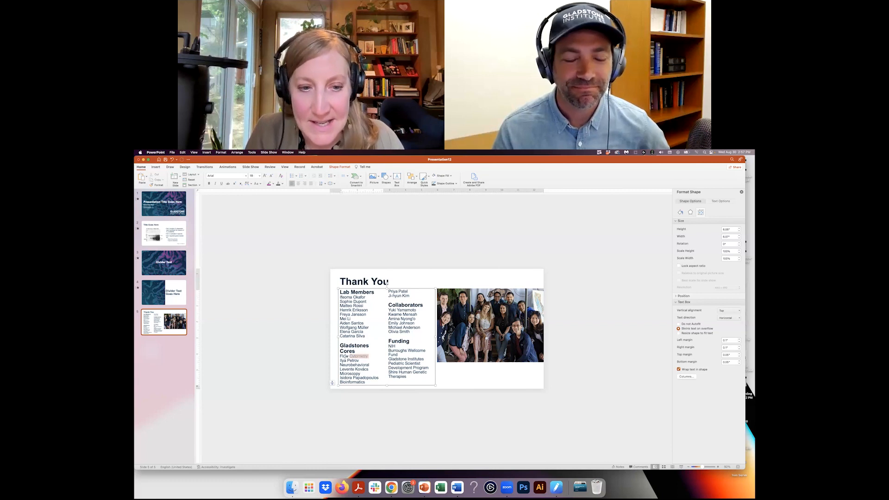
left_click(209, 183)
left_click_drag(370, 364, 387, 383)
key("super+b")
left_click(209, 184)
left_click(209, 183)
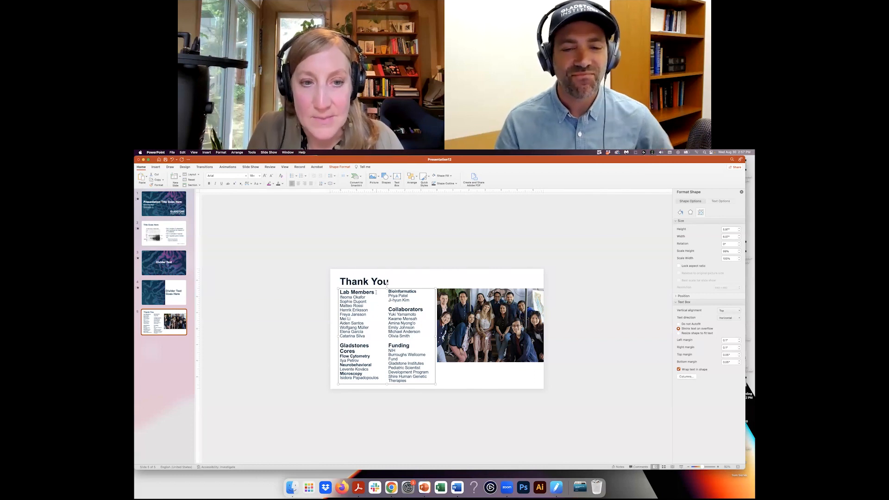
left_click(389, 265)
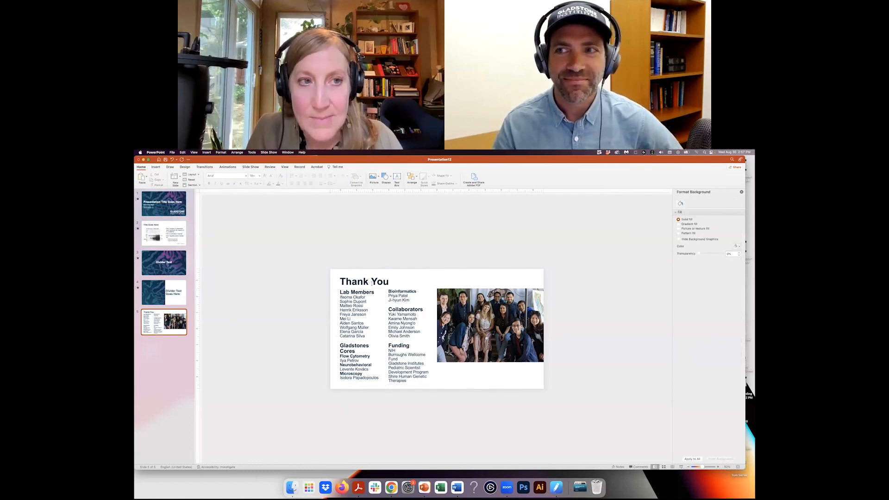
- Apply the purple text highlight to the Lab Members, Gladstones Cores, Collaborators and Funding headings
triple_click(357, 292)
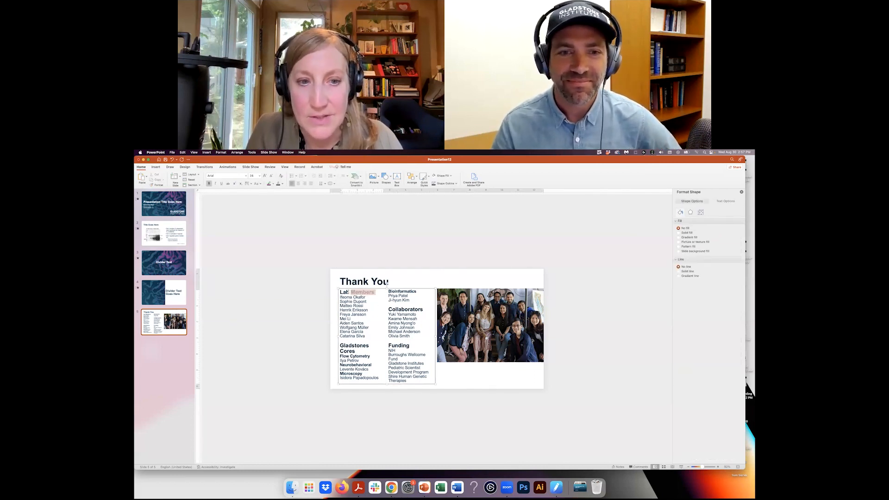
left_click(269, 184)
triple_click(343, 345)
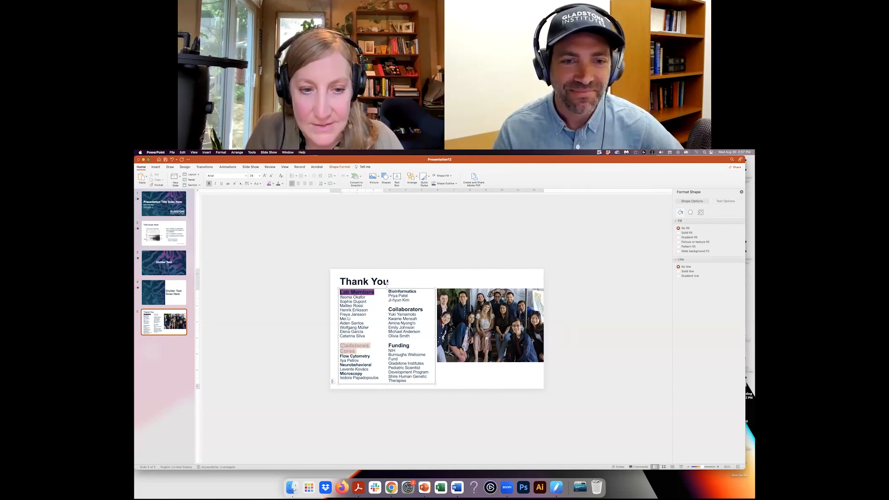
left_click(269, 184)
triple_click(397, 308)
left_click(269, 183)
triple_click(399, 345)
left_click(269, 184)
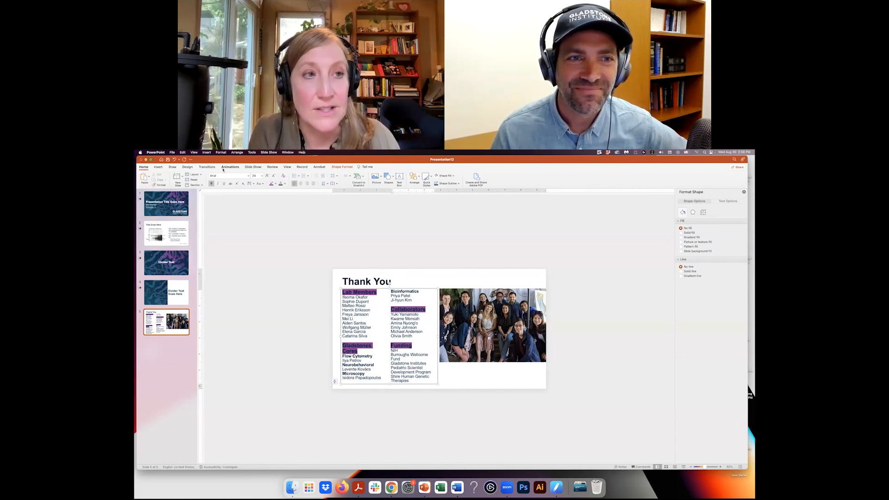
- Run the accessibility check and inspect the Hard-to-Read Text Contrast warning for the text placeholder on slide 5
left_click(272, 167)
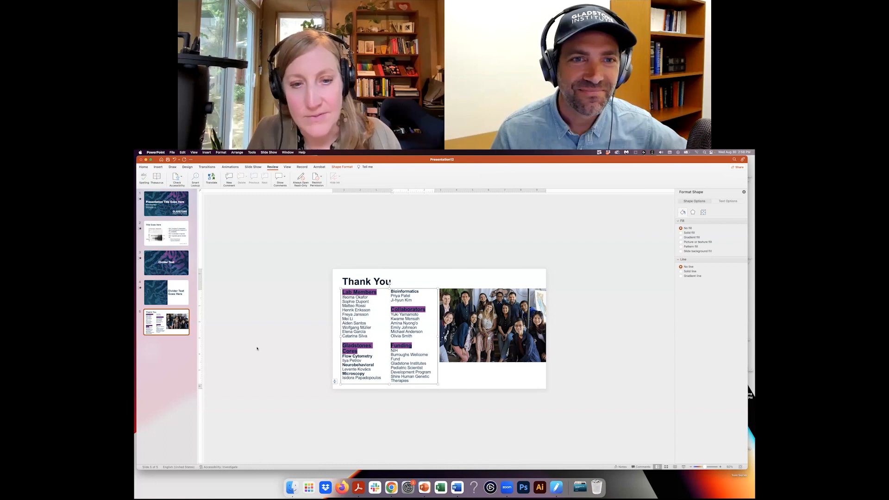
left_click(177, 178)
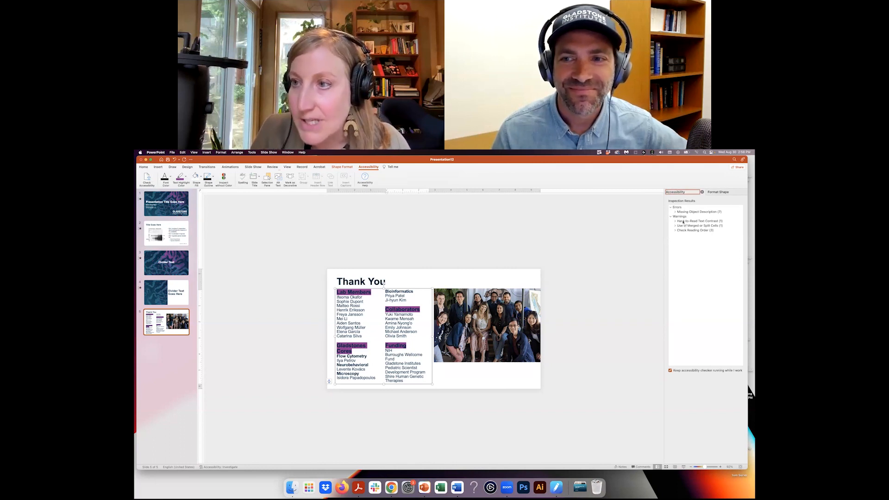
left_click(683, 221)
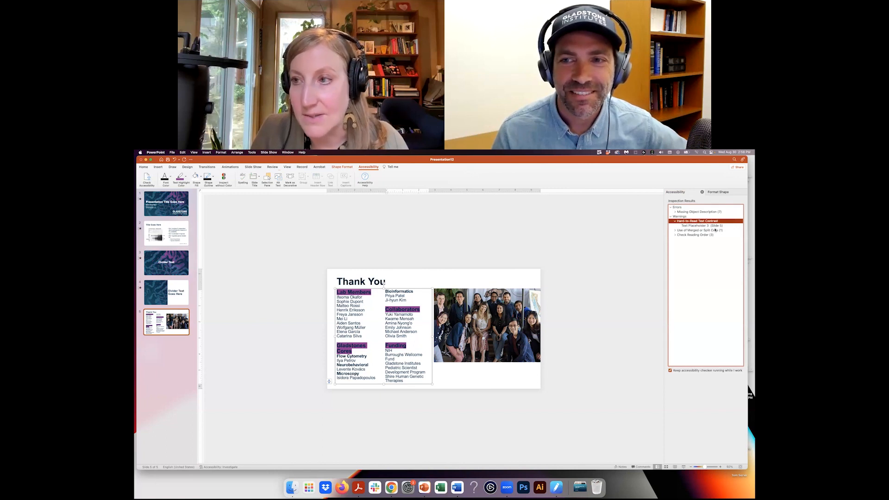
left_click(704, 226)
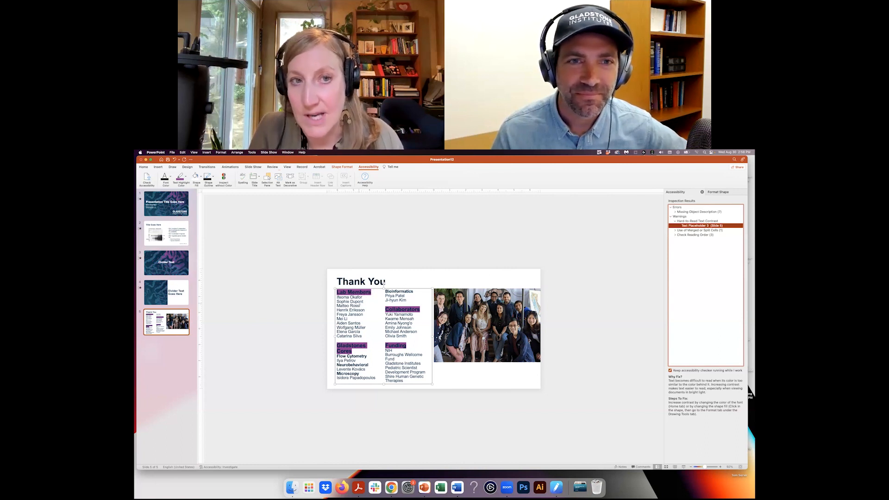
- Change the font color of the Lab Members, Gladstones Cores, Collaborators and Funding headings to white, then deselect the text box
left_click_drag(371, 292, 337, 292)
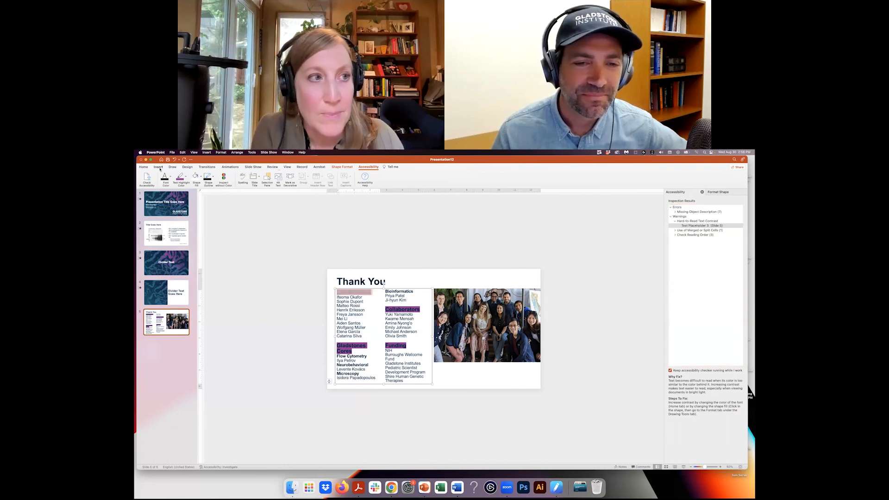
left_click(144, 168)
left_click(285, 184)
left_click(304, 218)
left_click_drag(353, 351, 337, 351)
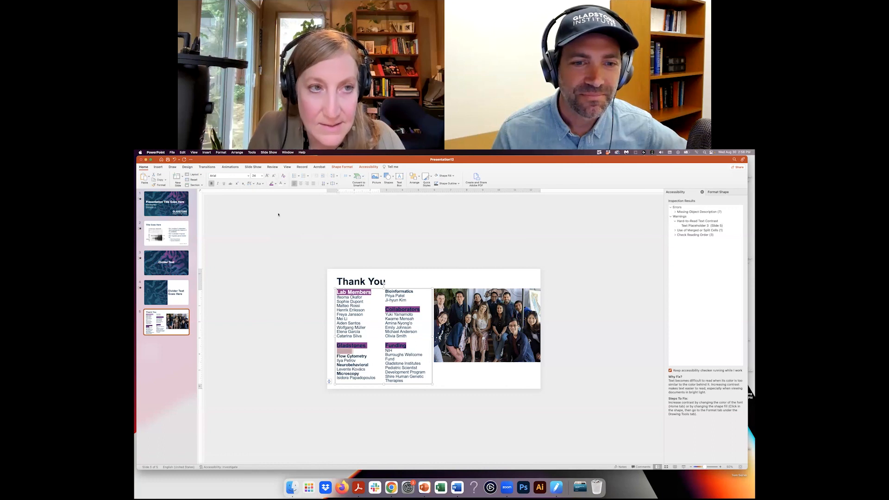
left_click(280, 184)
left_click_drag(419, 308, 385, 309)
left_click(280, 184)
left_click_drag(407, 345, 337, 346)
left_click(281, 183)
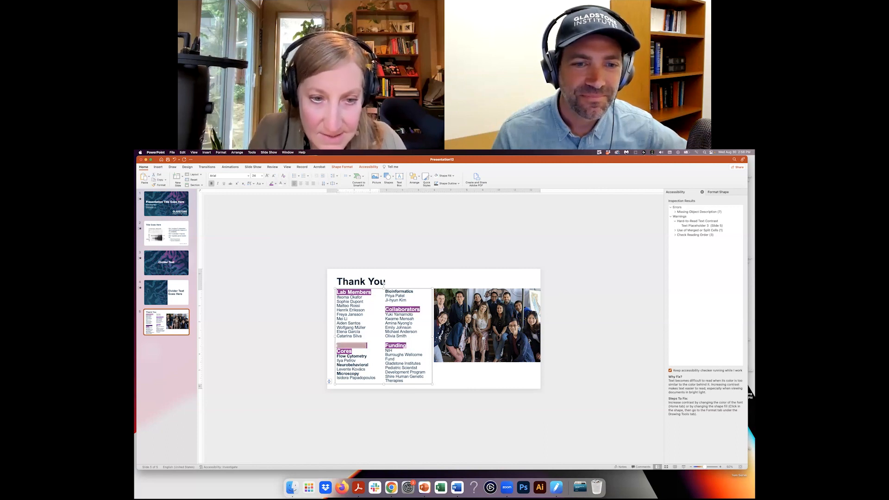
left_click(281, 184)
left_click(412, 420)
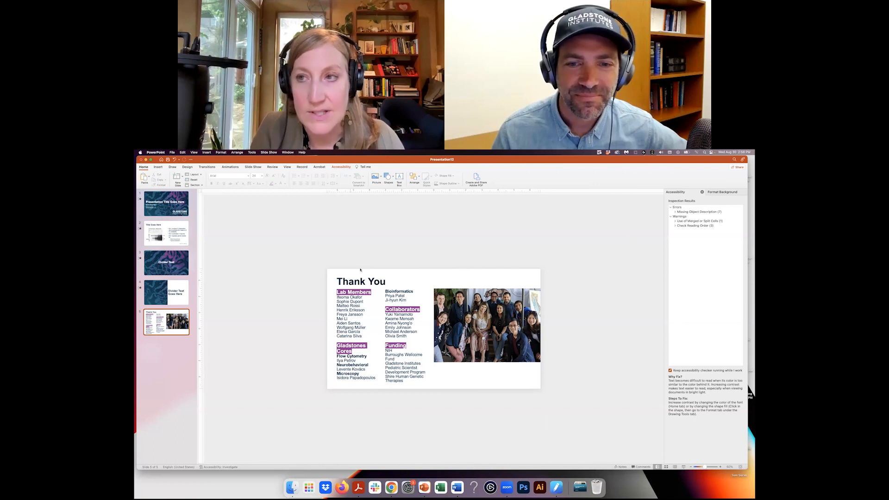
- Insert the logo pictures logo-CZ.png, logo-NIH.png and logo-Sarnoff.png from the Demo folder onto the Thank You slide
left_click(206, 152)
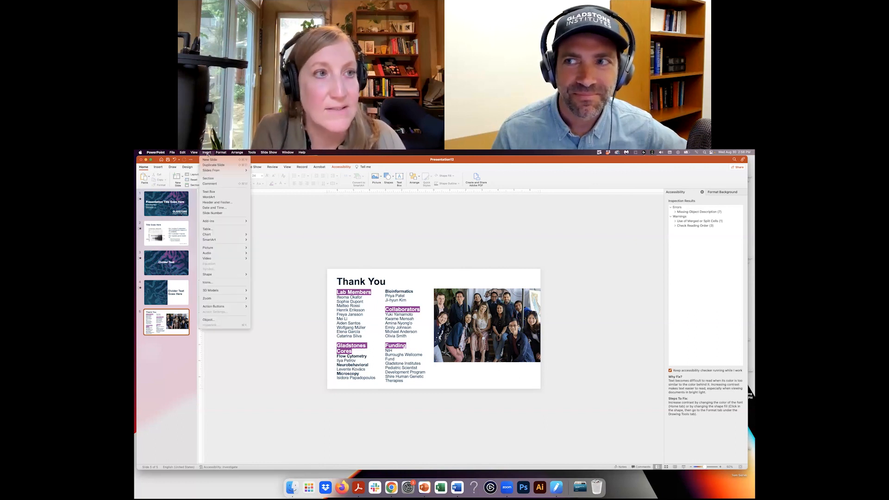
mouse_move(227, 248)
left_click(266, 253)
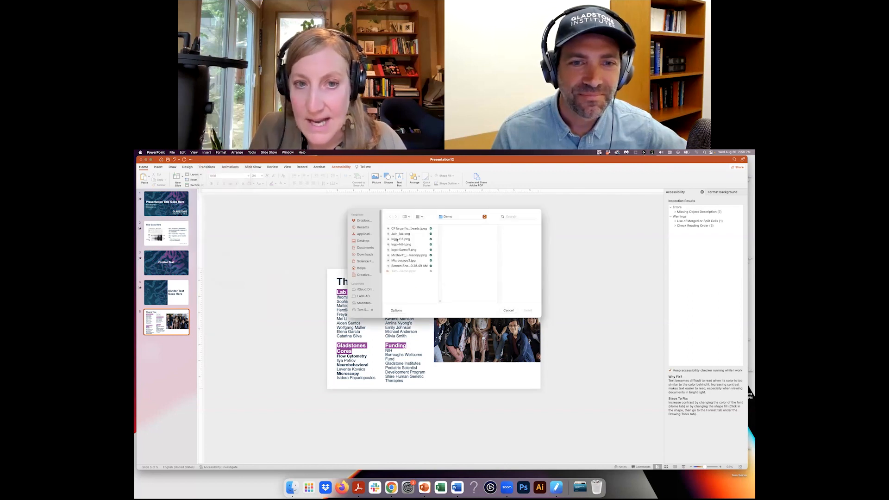
left_click(395, 239)
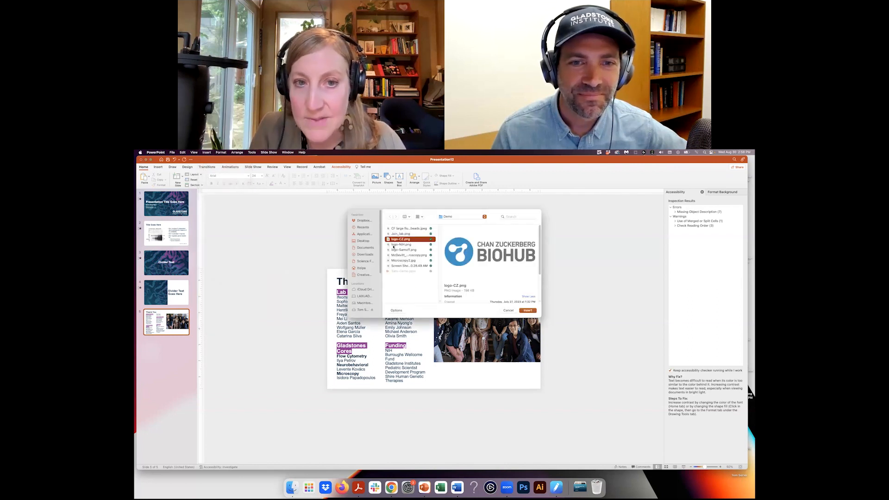
left_click(399, 250, "shift")
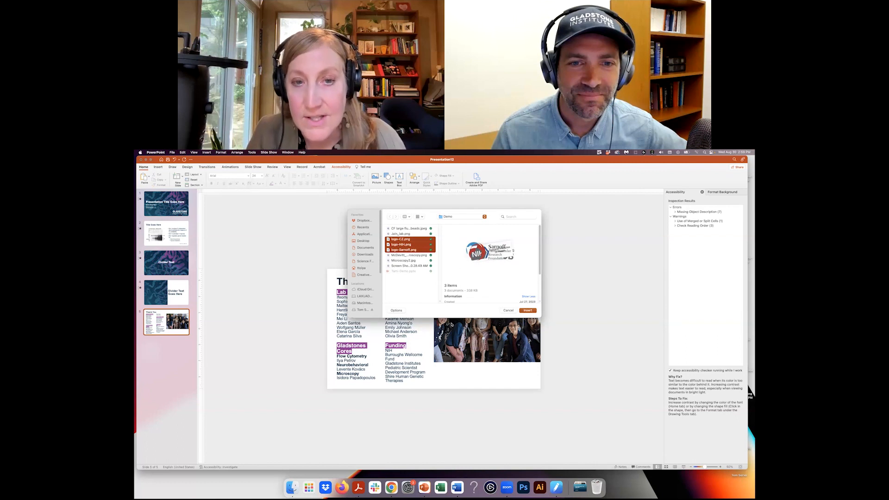
left_click(528, 311)
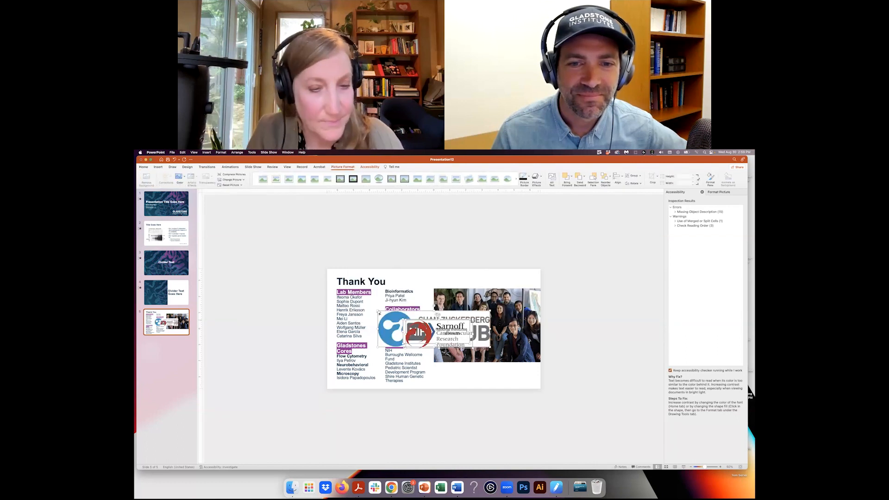
- Scale down the three logos and place them in a row below the group photo in the order Biohub, NIH, Sarnoff
left_click_drag(378, 309, 458, 365)
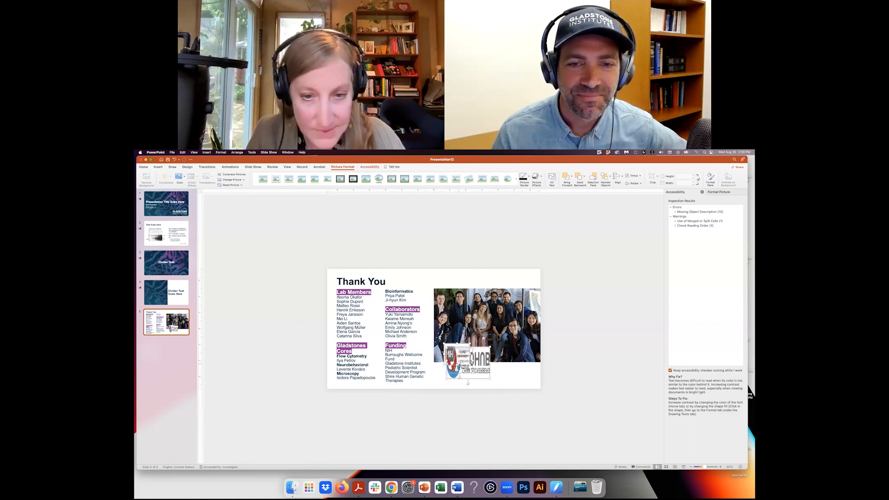
key("super+z")
left_click_drag(458, 332, 525, 372)
key("super+z")
left_click(465, 400)
left_click_drag(461, 375, 492, 376)
left_click(440, 376)
left_click_drag(436, 368, 464, 367)
left_click(489, 374)
- Align the three logos by their middles and distribute them horizontally below the photo, then deselect them
left_click(453, 373)
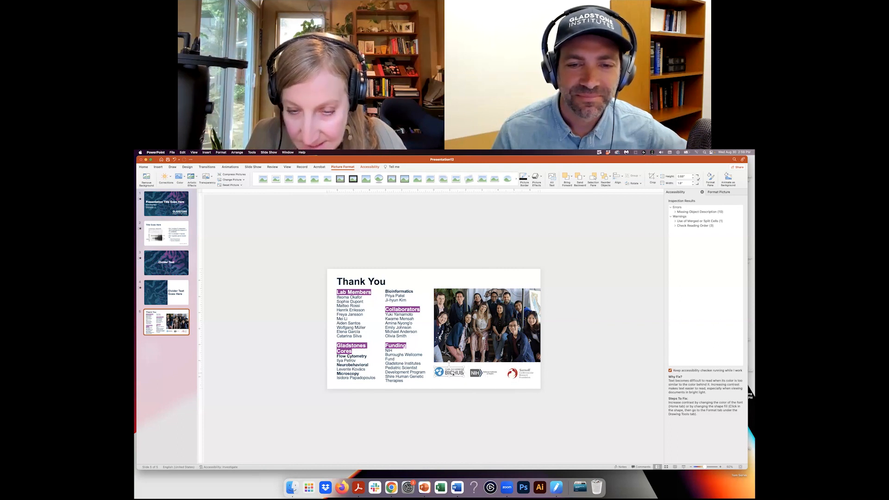
left_click(482, 373, "shift")
left_click(519, 373, "shift")
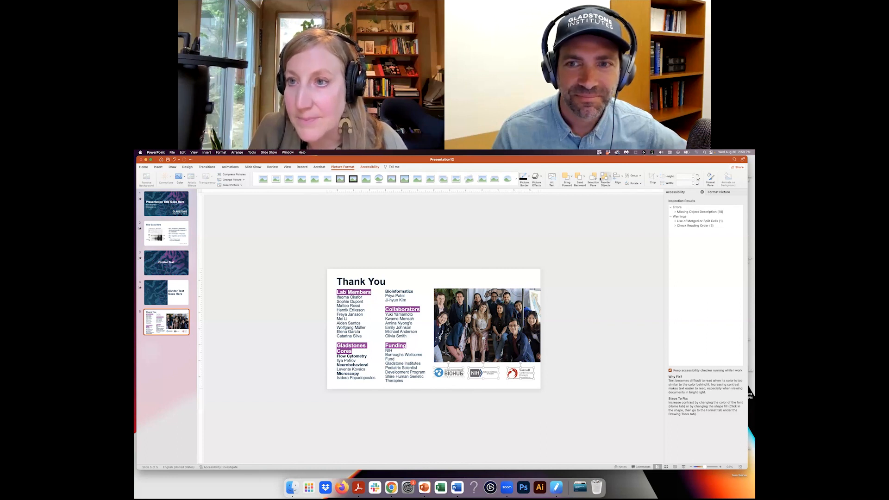
left_click(620, 177)
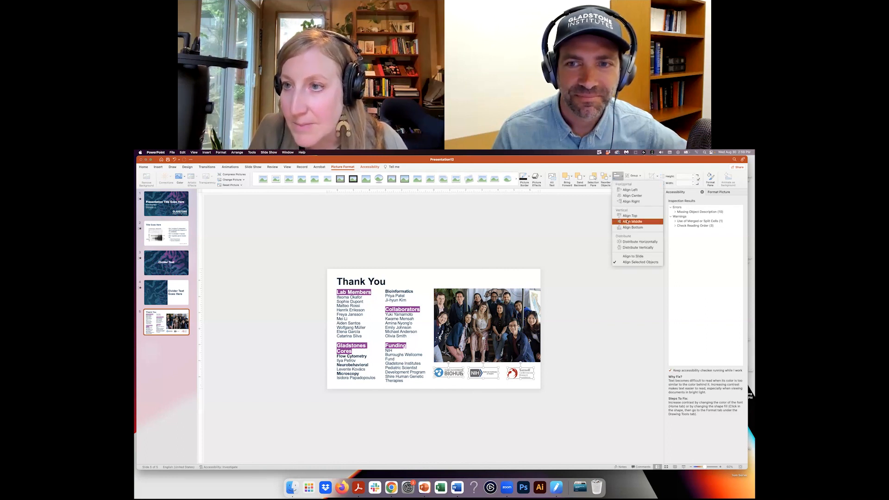
left_click(630, 221)
left_click(619, 176)
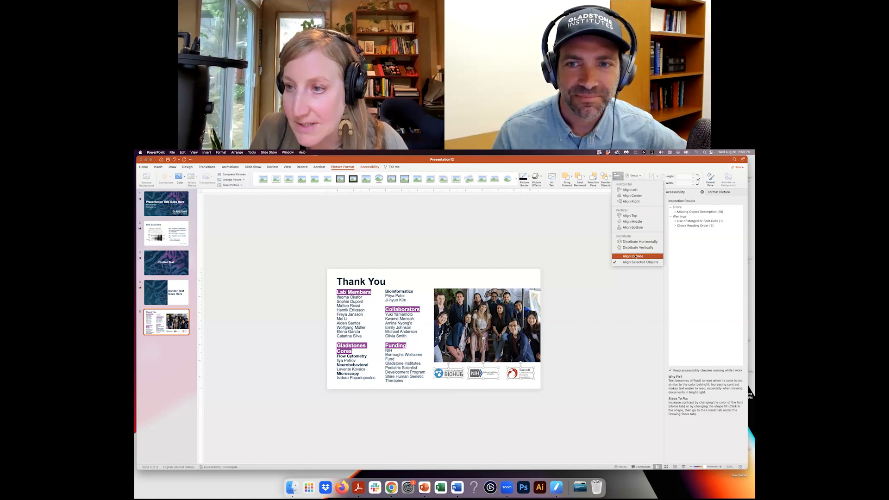
left_click(637, 241)
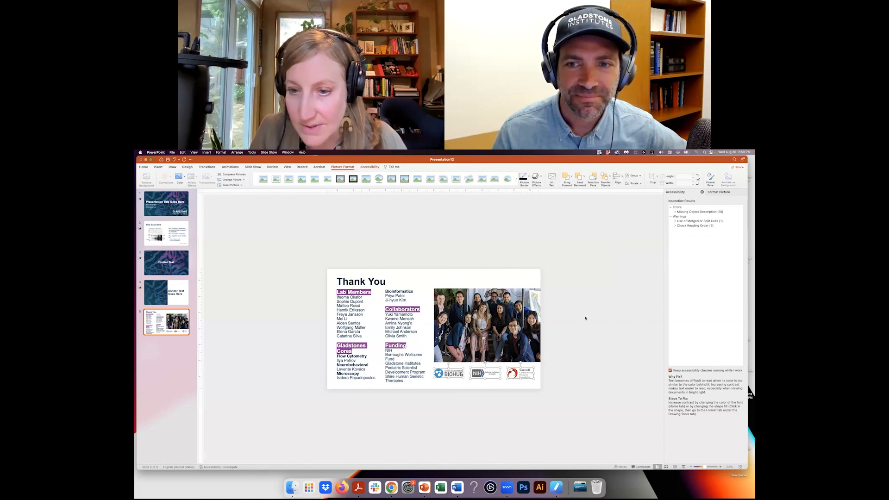
left_click(495, 404)
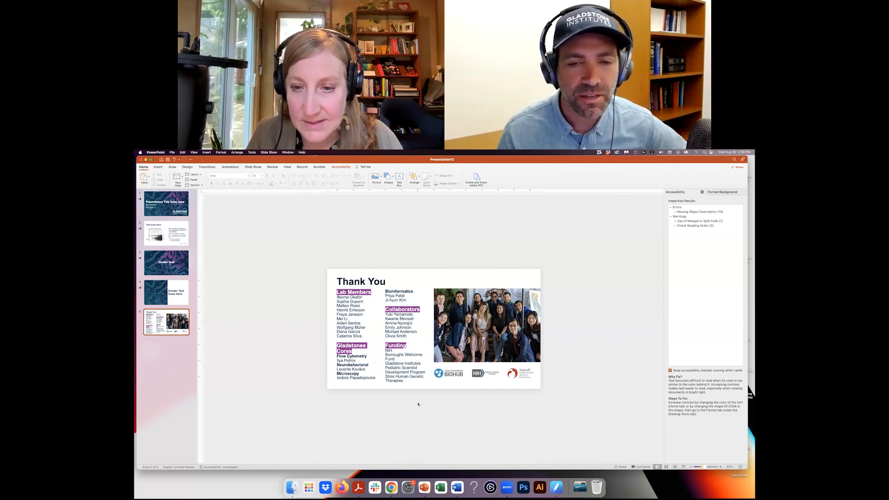
left_click(476, 376)
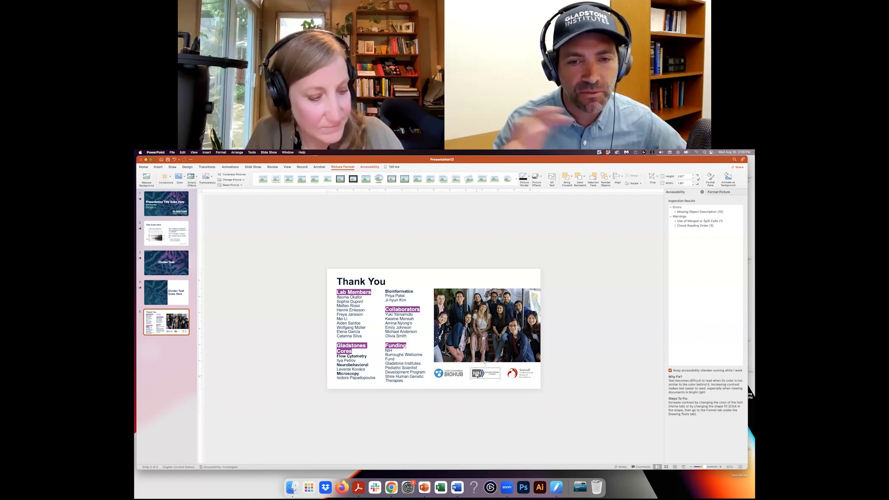
left_click(591, 353)
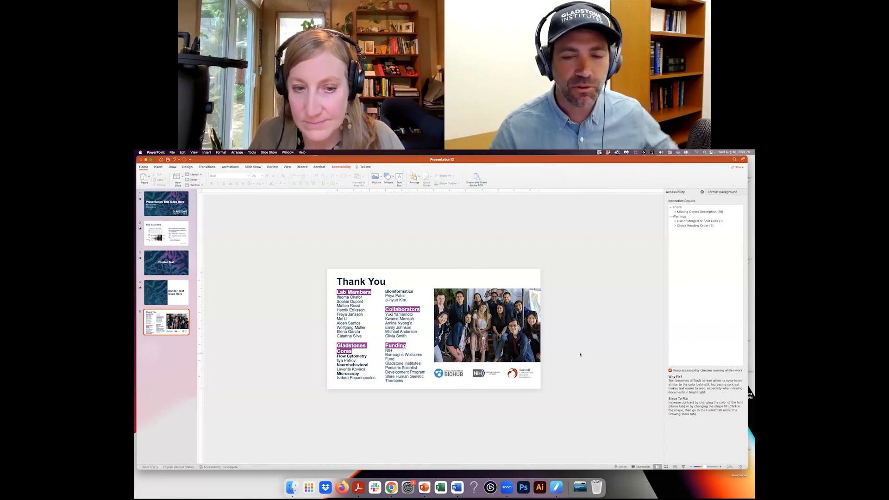
- Set the character spacing of the Gladstones Cores heading to Condensed so it fits on one line
triple_click(377, 350)
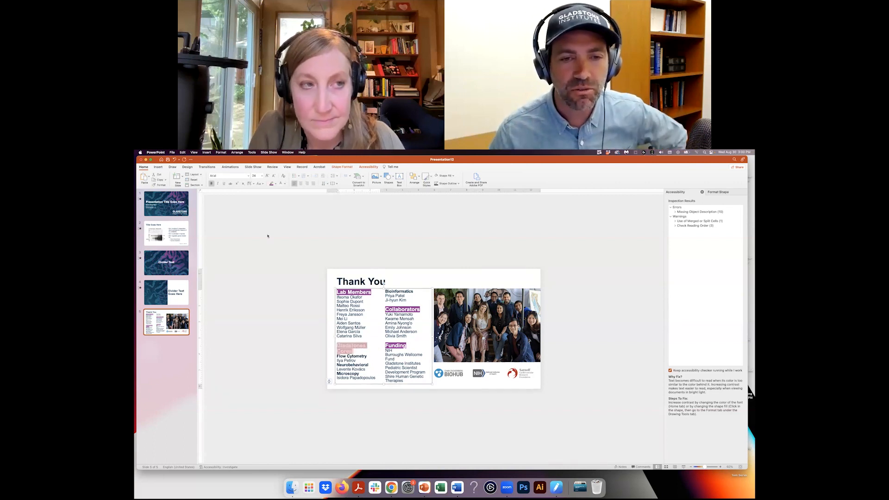
left_click(221, 153)
left_click(225, 159)
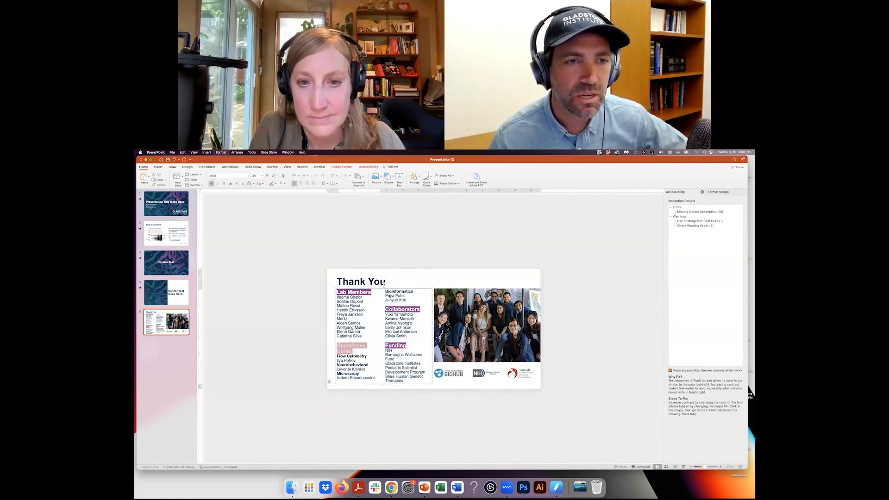
left_click(447, 220)
left_click(412, 228)
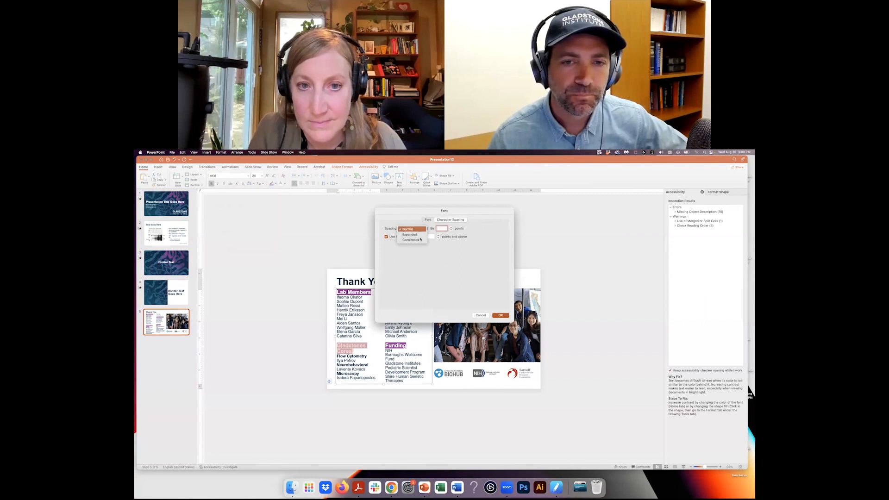
left_click(412, 239)
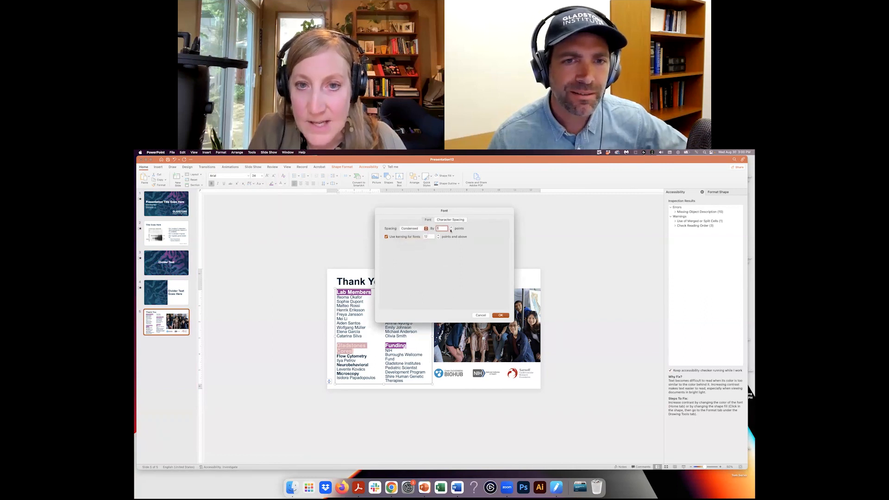
left_click(499, 315)
- Set the character spacing of the Burroughs Welcome Fund entry to Condensed so it fits on one line, then deselect the text
triple_click(388, 346)
left_click(227, 151)
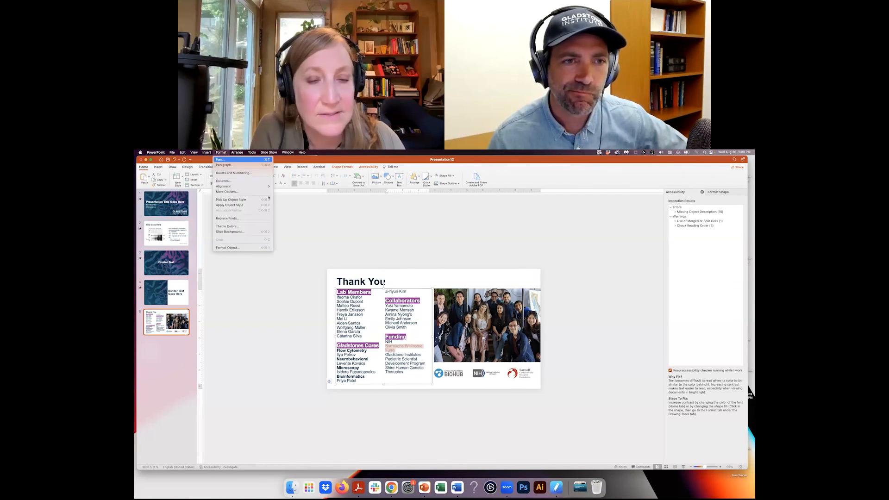
left_click(227, 160)
left_click(449, 220)
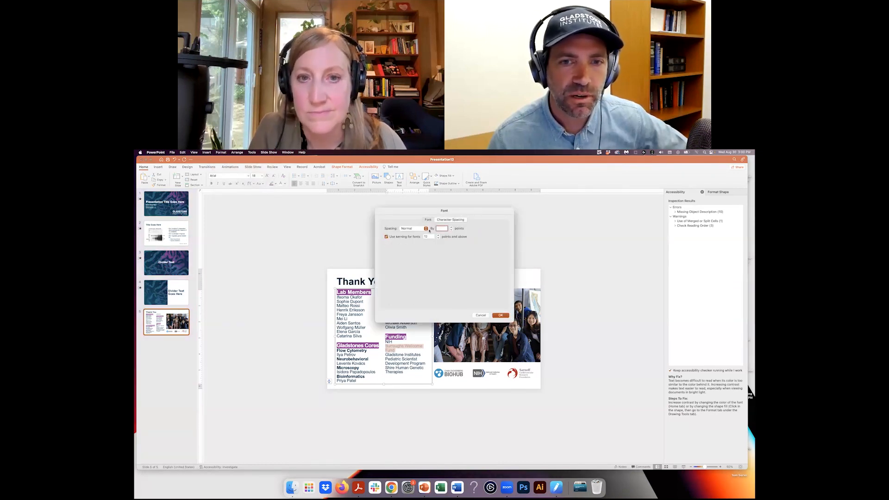
left_click(412, 228)
left_click(409, 241)
left_click(501, 315)
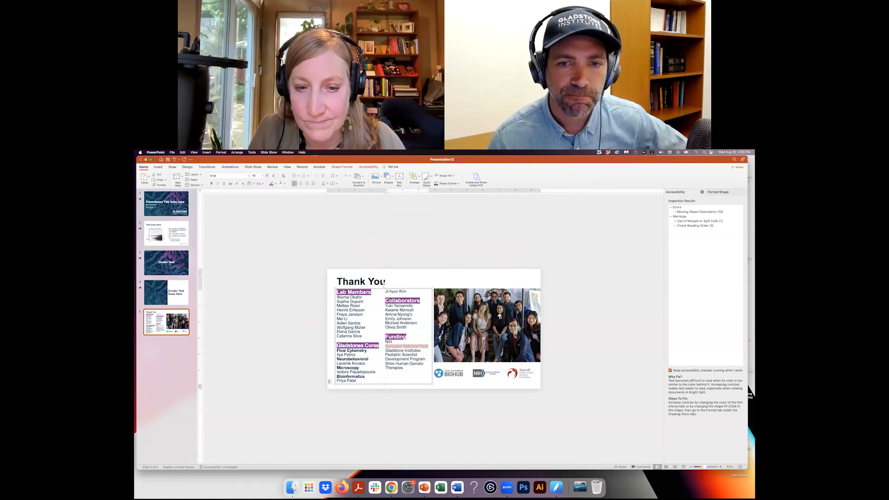
left_click(416, 399)
- Try to extend the acknowledgements text box downward to keep the Bioinformatics group in the first column and remove the blank line above Collaborators
triple_click(399, 368)
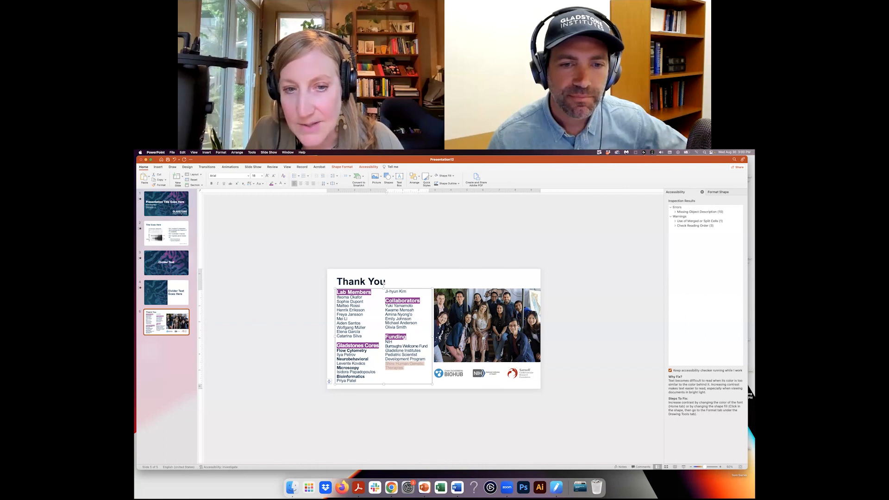
left_click_drag(384, 384, 384, 387)
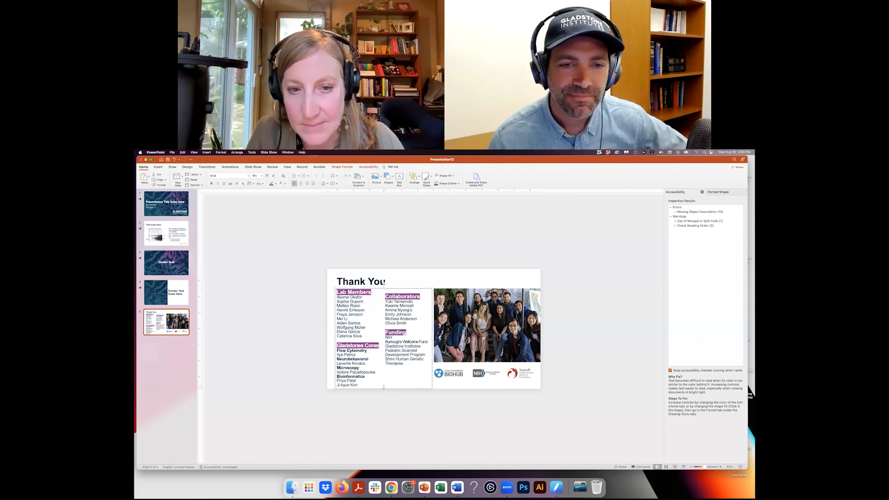
left_click(221, 153)
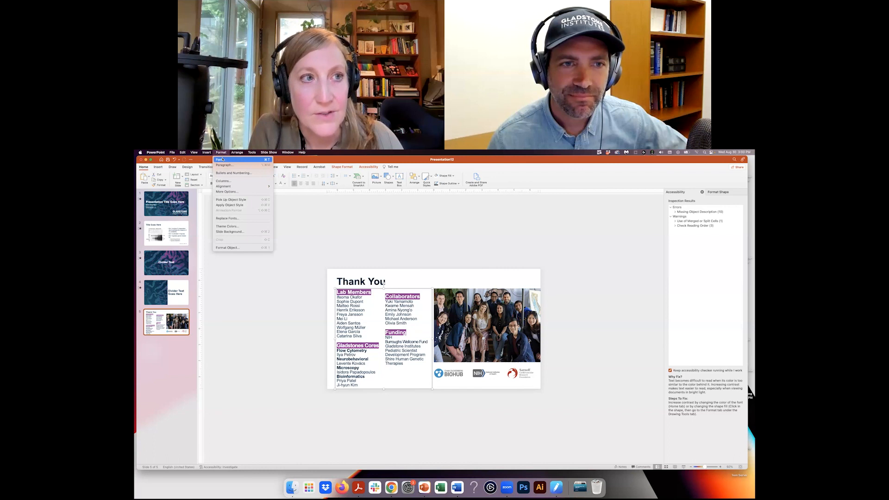
left_click(366, 260)
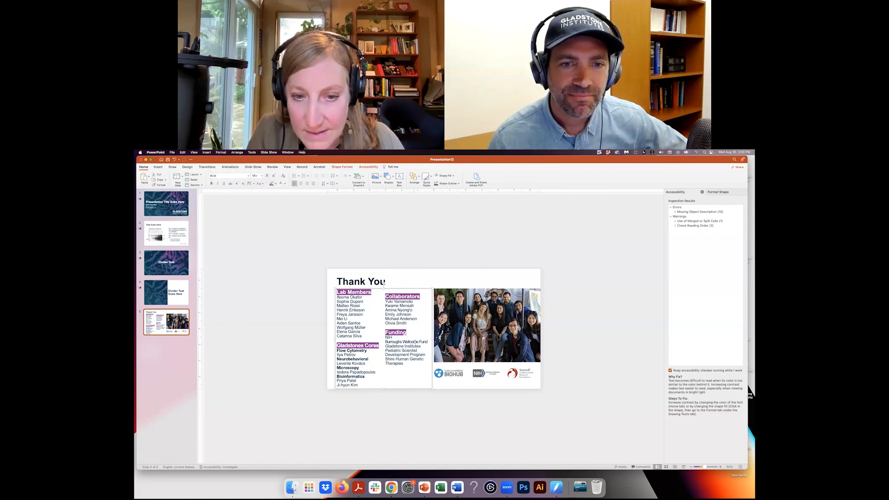
left_click(385, 296)
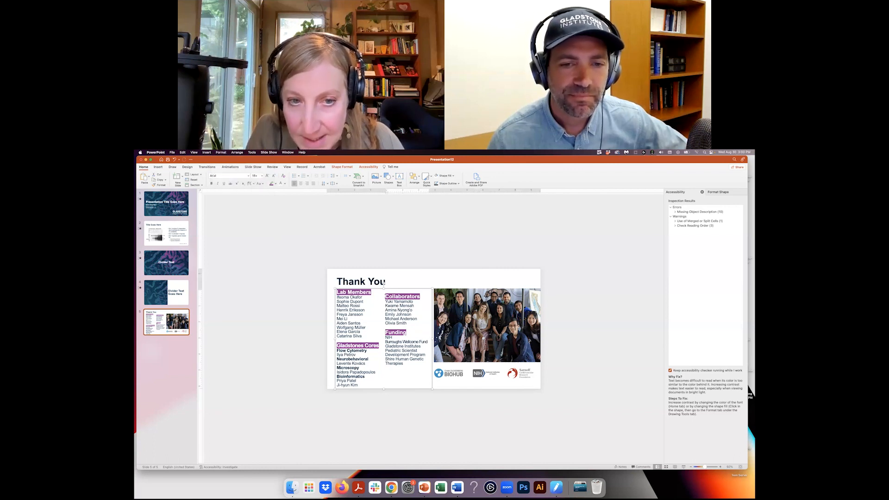
key("BackSpace")
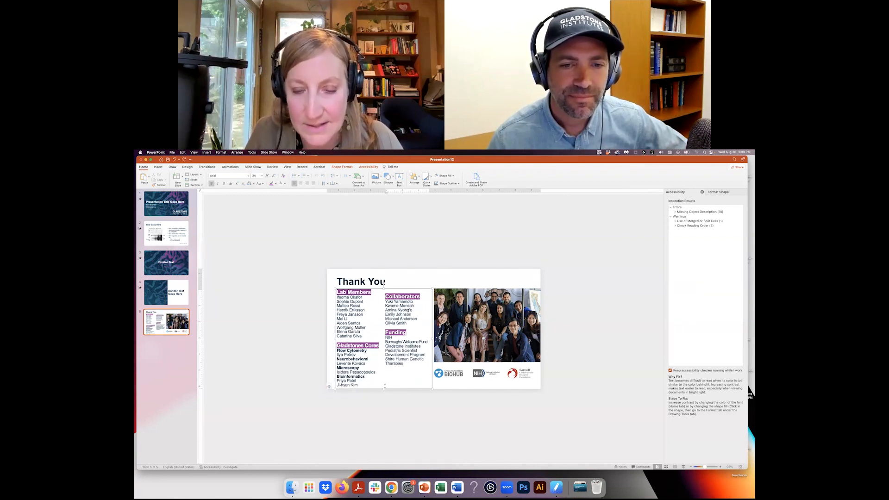
mouse_move(384, 388)
left_mouse_down()
mouse_move(384, 376)
mouse_move(384, 385)
left_mouse_up()
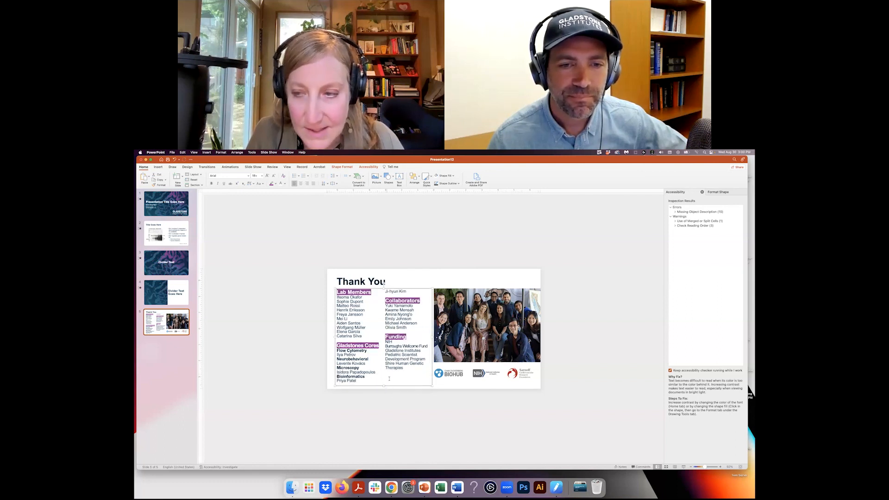
- Shorten the acknowledgements text box to about 5.7 inches high so the names below Bioinformatics flow into the second column
left_click(715, 192)
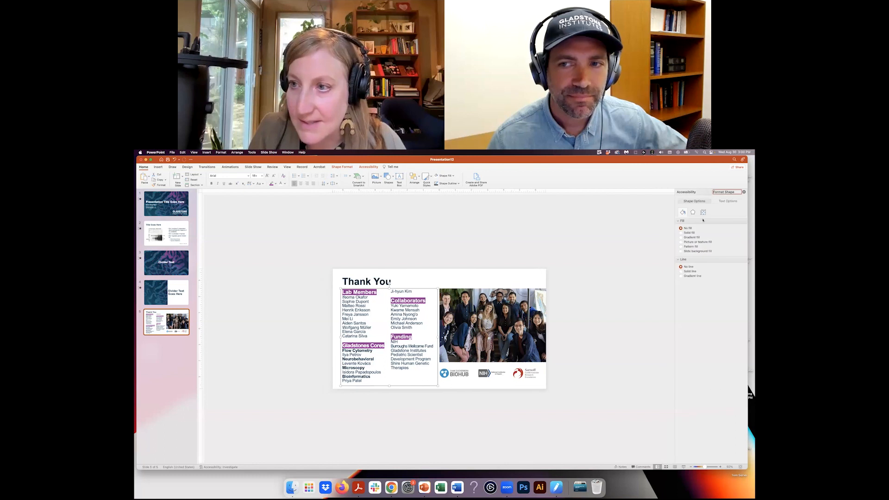
left_click(703, 212)
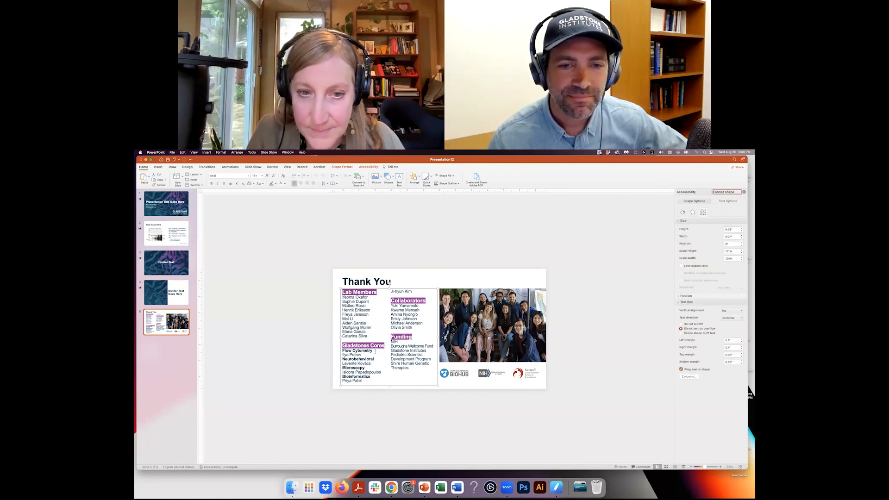
mouse_move(389, 386)
left_mouse_down()
mouse_move(389, 372)
mouse_move(389, 379)
left_mouse_up()
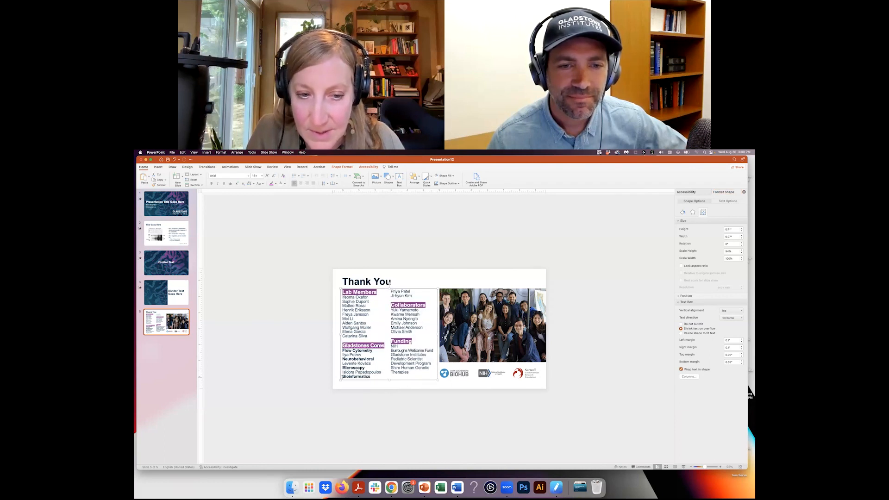
key("super+a")
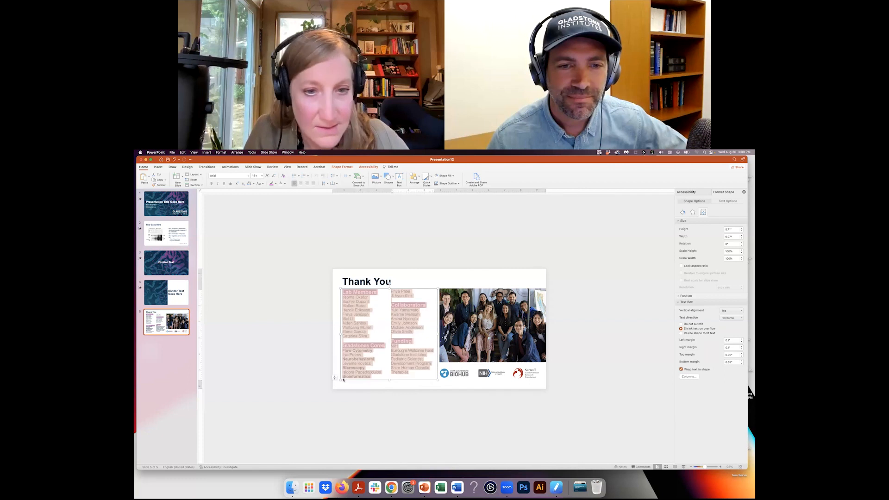
- Insert a line break before the Bioinformatics subheading to move it to the top of the second column, then deselect the text box
left_click(343, 378)
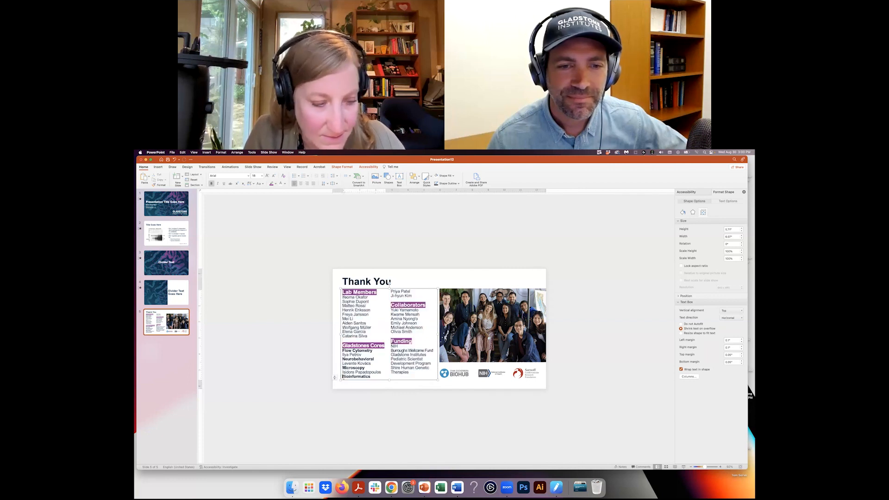
key("Return")
left_click(360, 417)
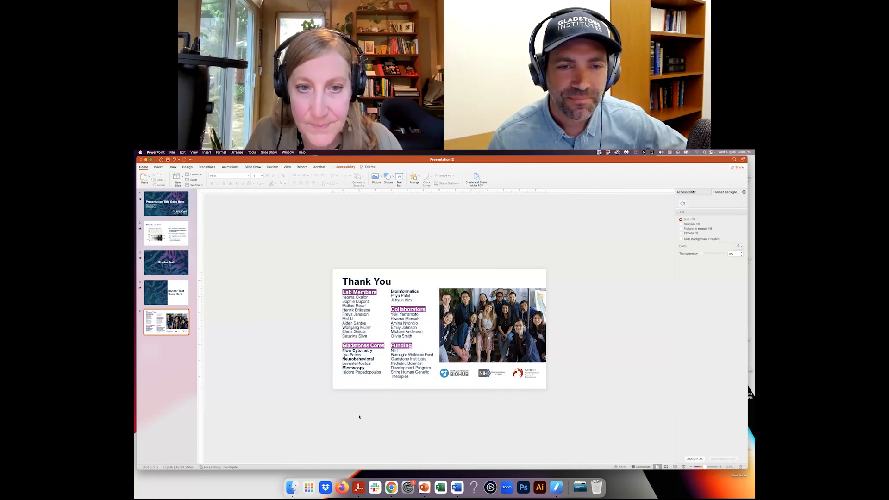